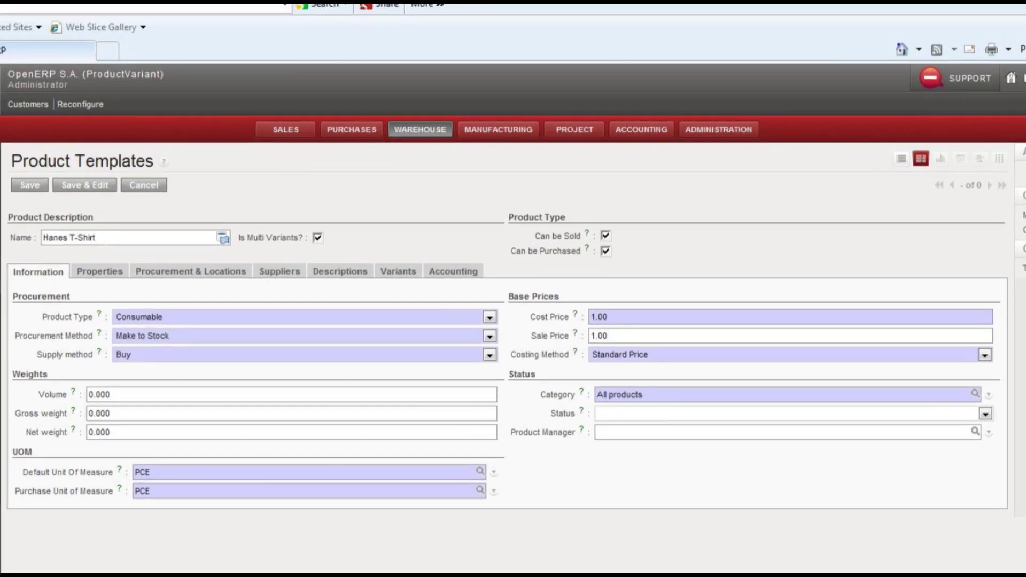
Check the Hanes T-Shirt name, then bring up the Product Type choices on the Information tab
drag(97, 237, 42, 238)
click(109, 241)
click(235, 320)
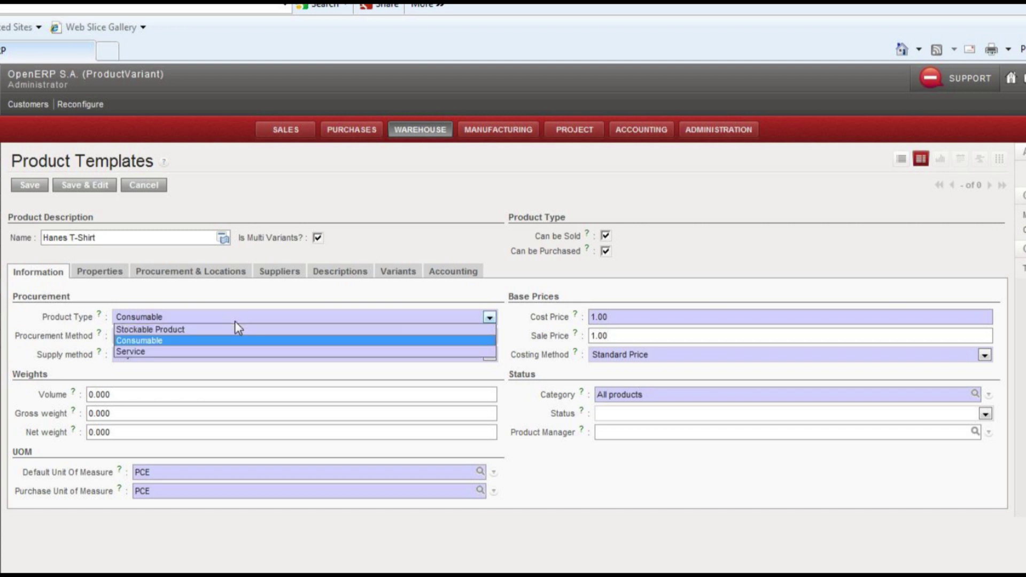
Make the product a Stockable Product with Make to Stock procurement and Buy supply
click(196, 330)
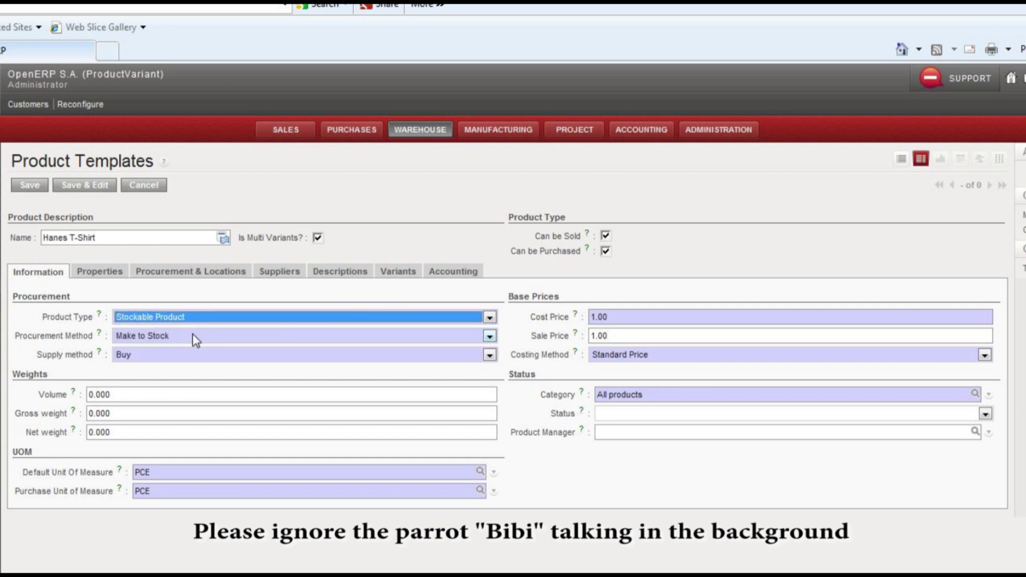
click(192, 334)
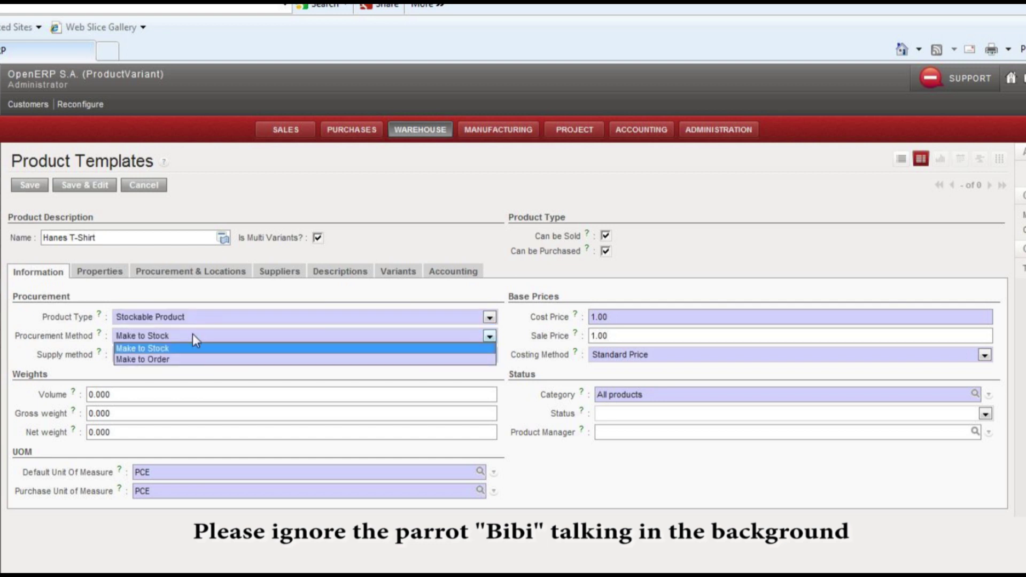
click(192, 333)
click(184, 355)
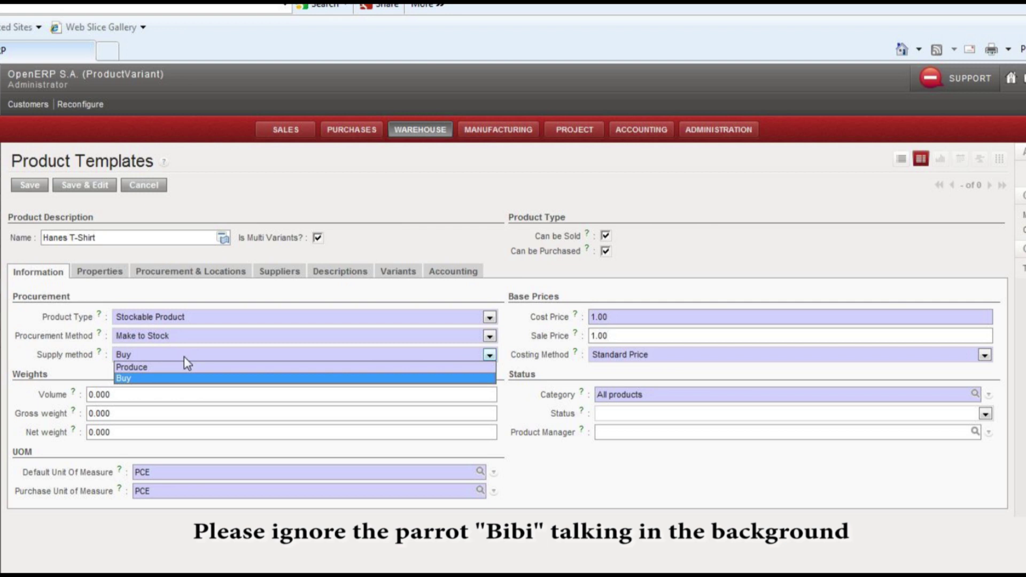
click(184, 357)
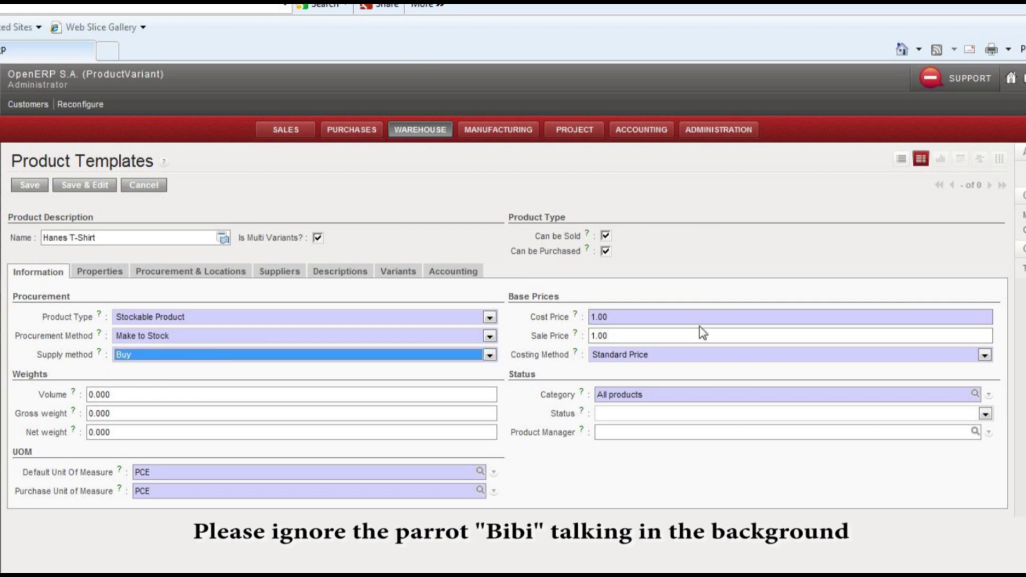
Enter cost price 8 and sale price 14
click(550, 318)
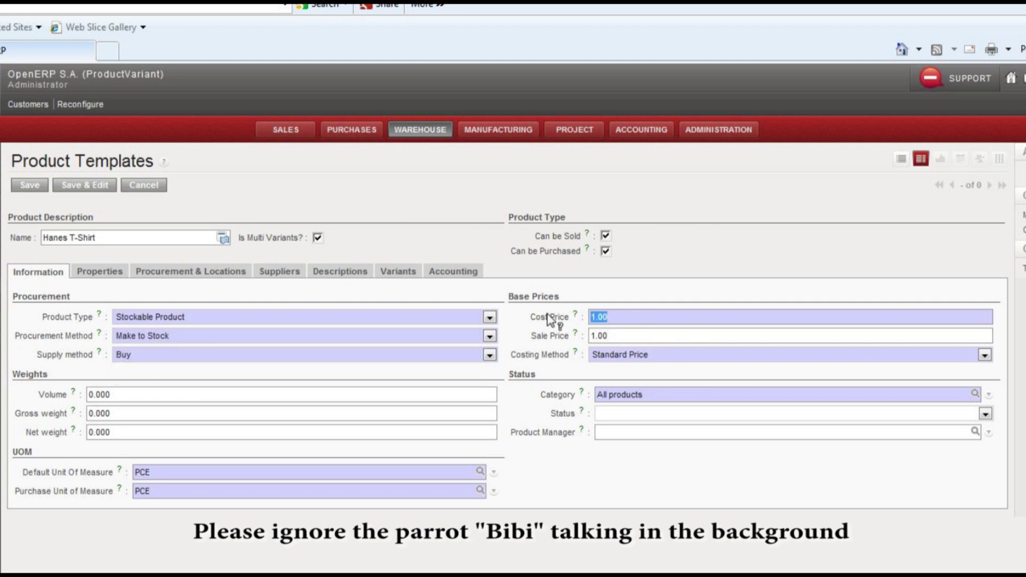
text(8)
key(Tab)
text(14)
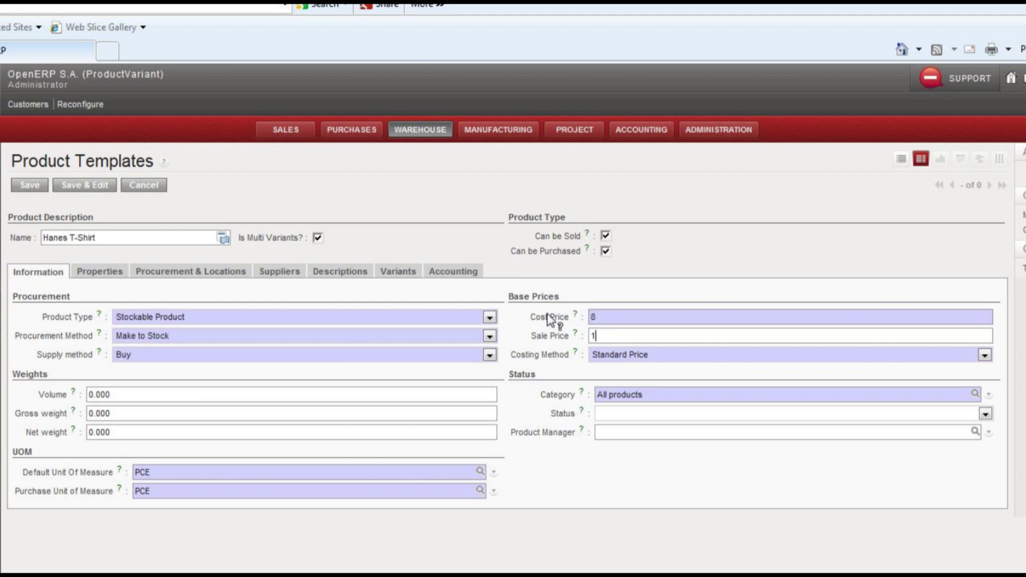
key(Tab)
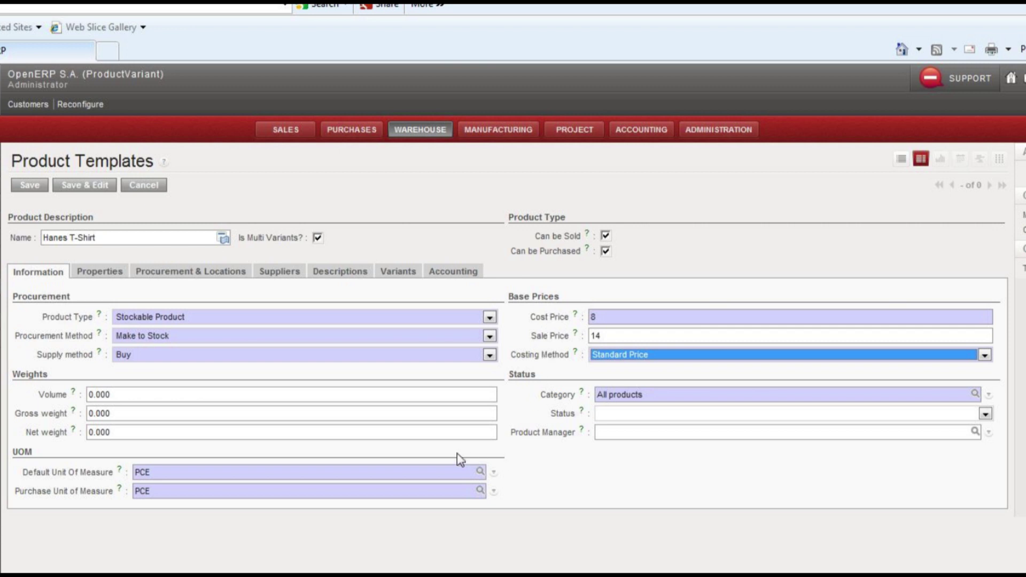
click(401, 275)
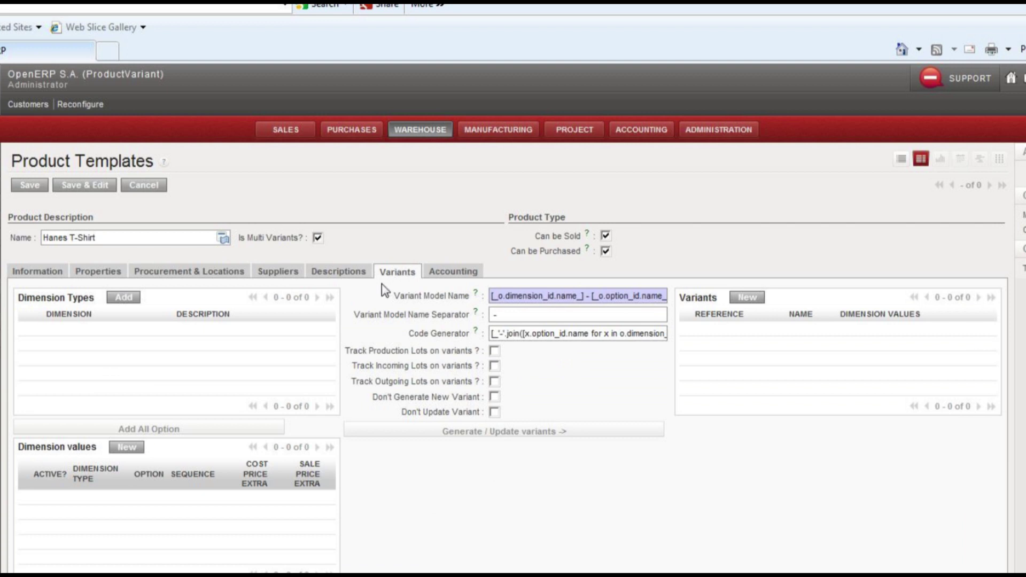
Create a new dimension type named Color with description Color
click(126, 298)
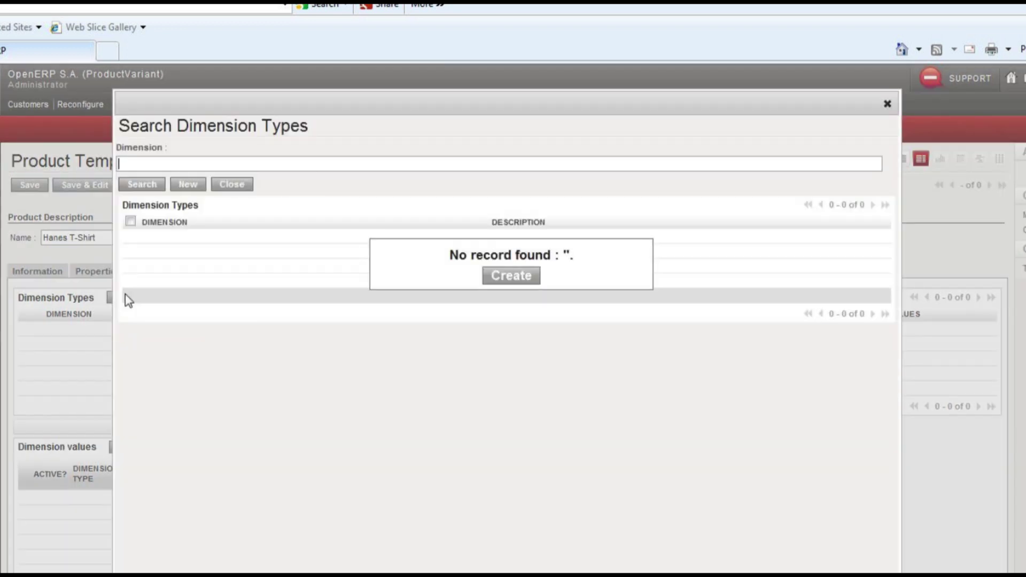
click(511, 275)
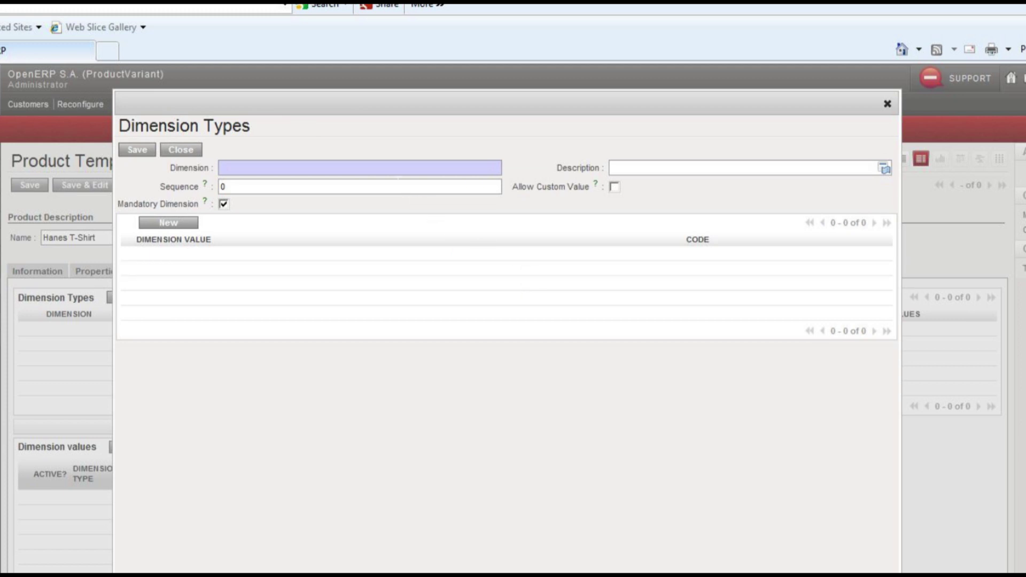
click(390, 170)
text(Color)
key(Tab)
text(Color)
key(Tab)
Add values Blue, Red, Green and Yellow with matching codes, then save the Color dimension
click(180, 230)
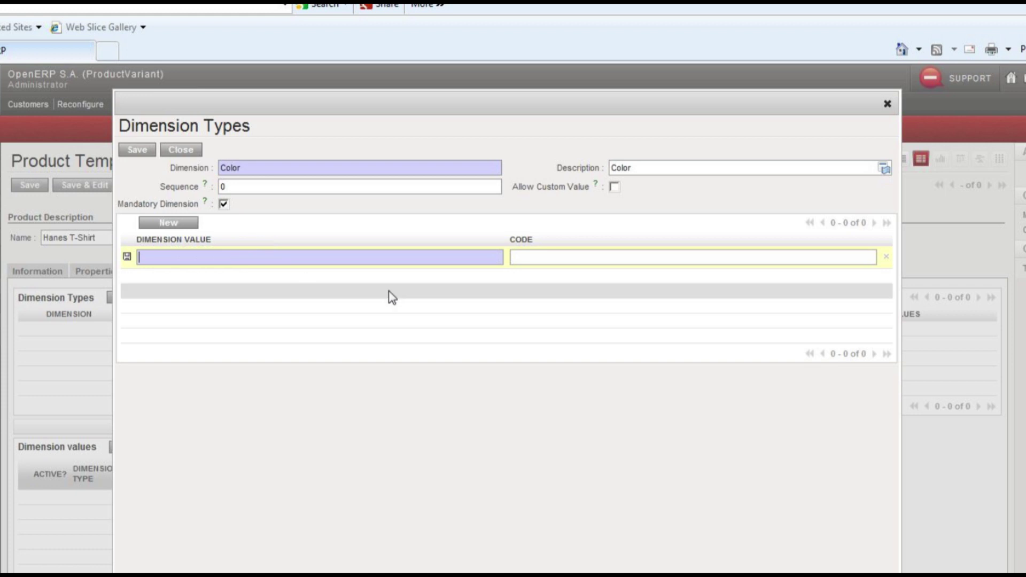
text(Blue)
key(Tab)
text(Blue)
key(Return)
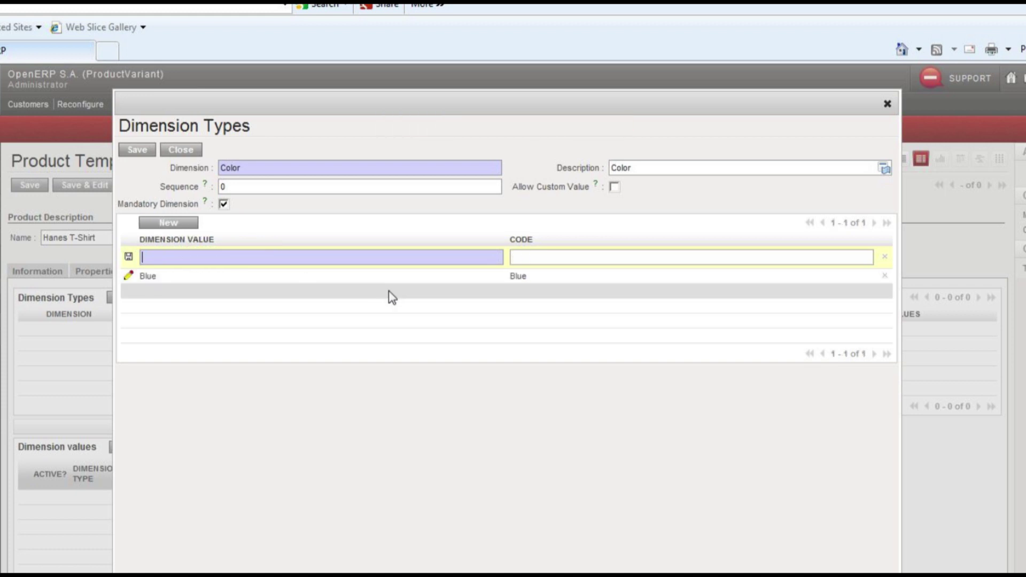
text(Red)
key(Tab)
text(Red)
key(Return)
text(Green)
key(Tab)
text(Green)
key(Return)
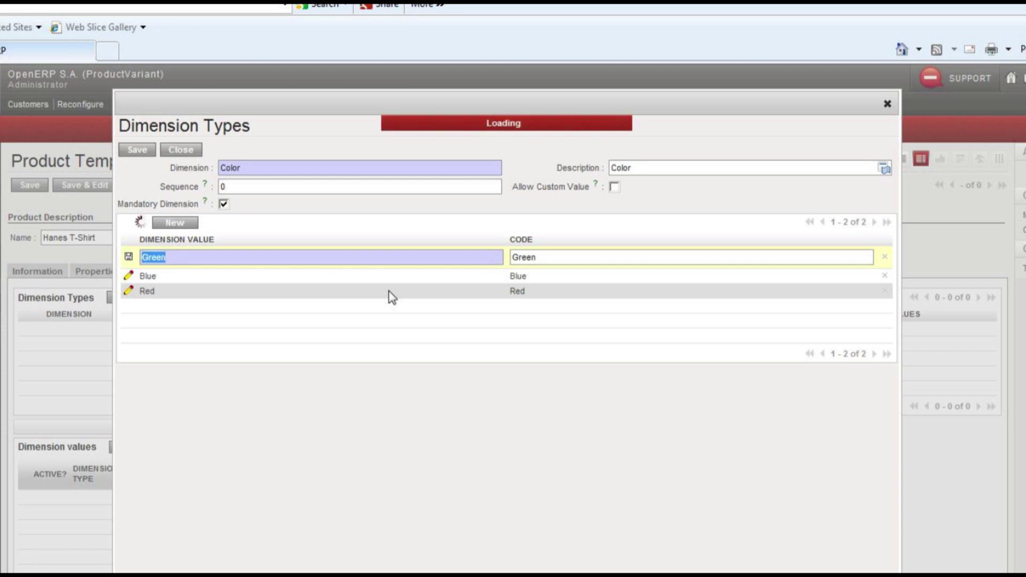
text(Yellow)
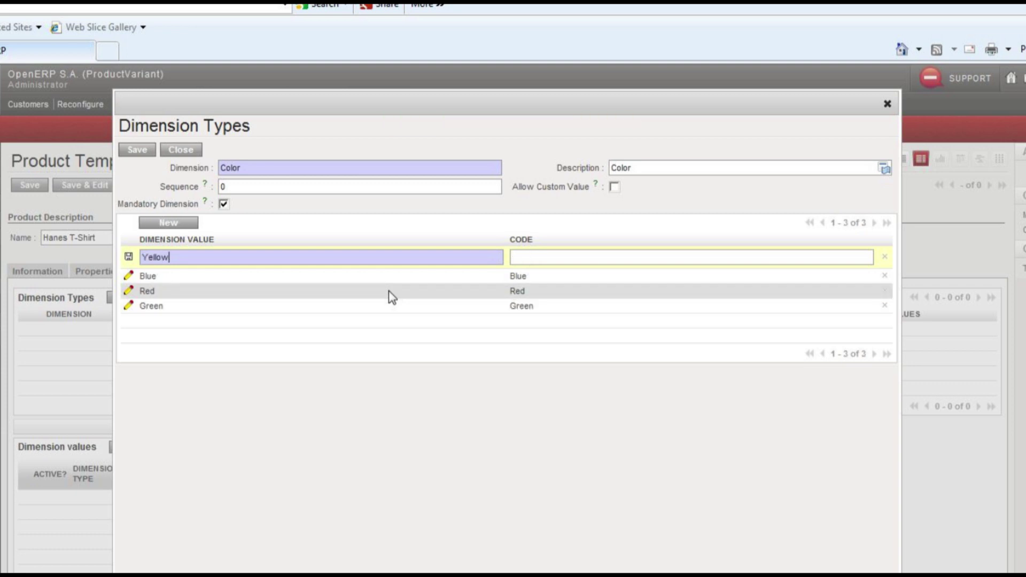
key(Tab)
text(Yellow)
key(ctrl+a)
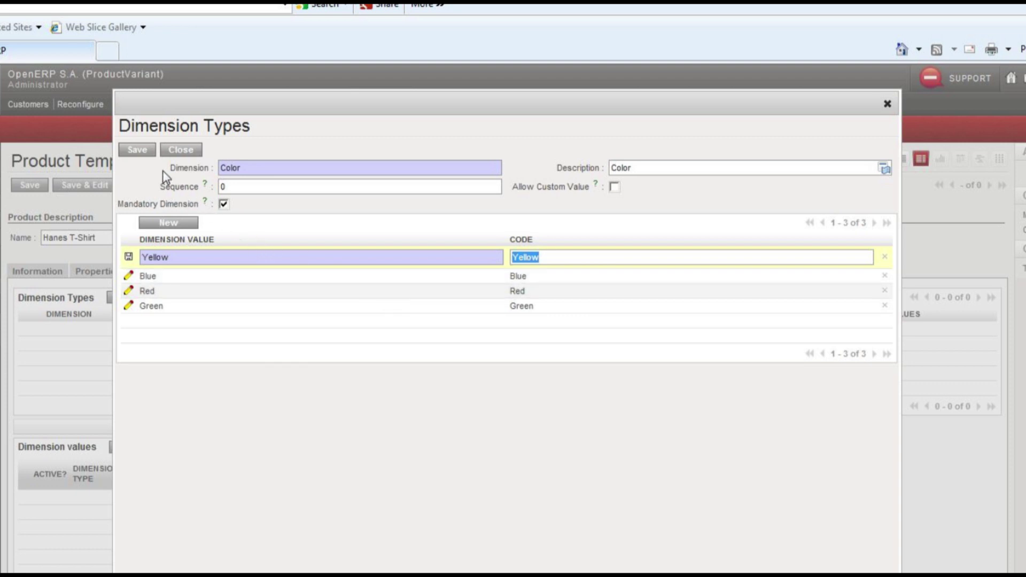
click(138, 150)
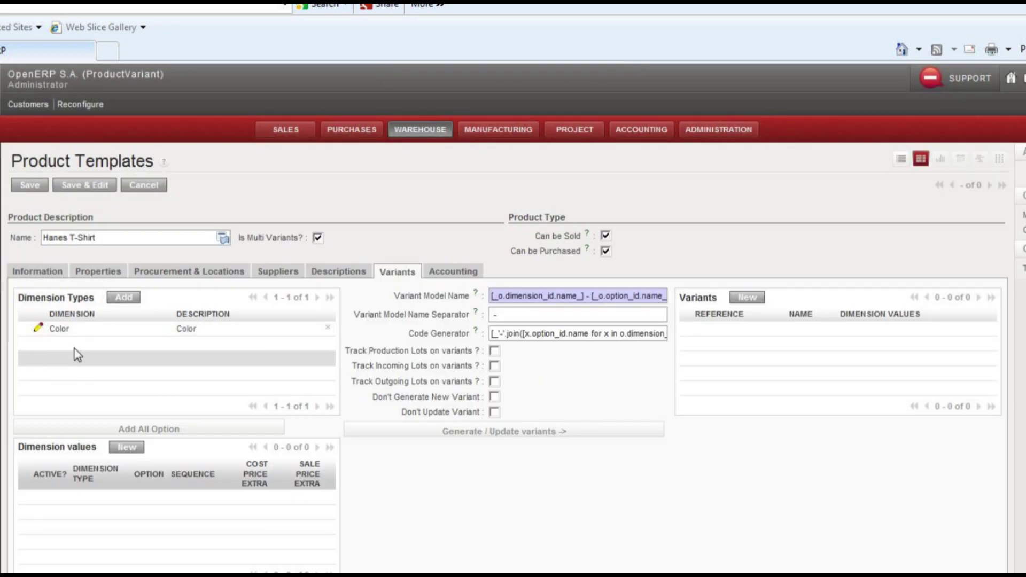
Create another dimension type named Size with description Size
click(123, 299)
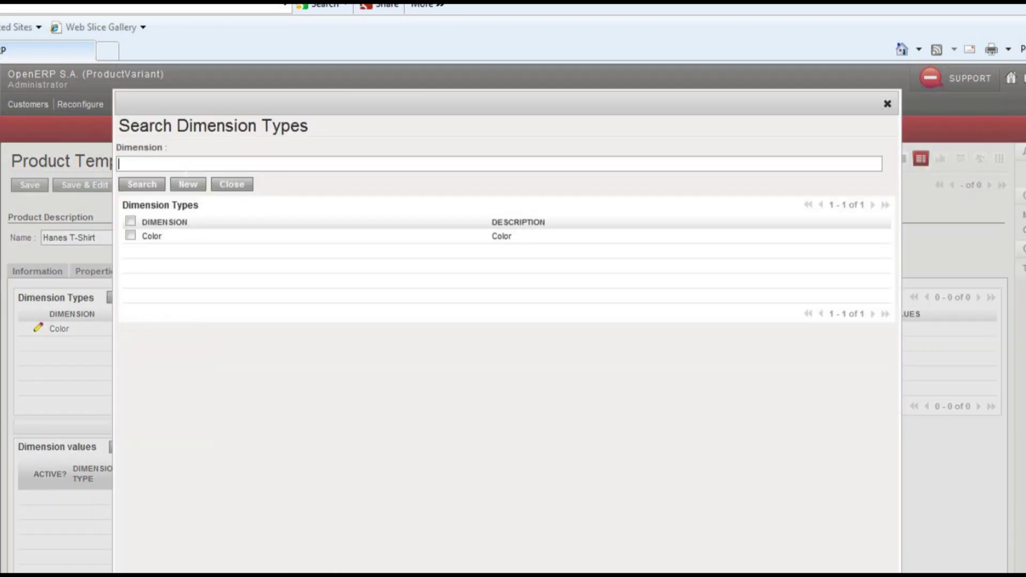
click(187, 184)
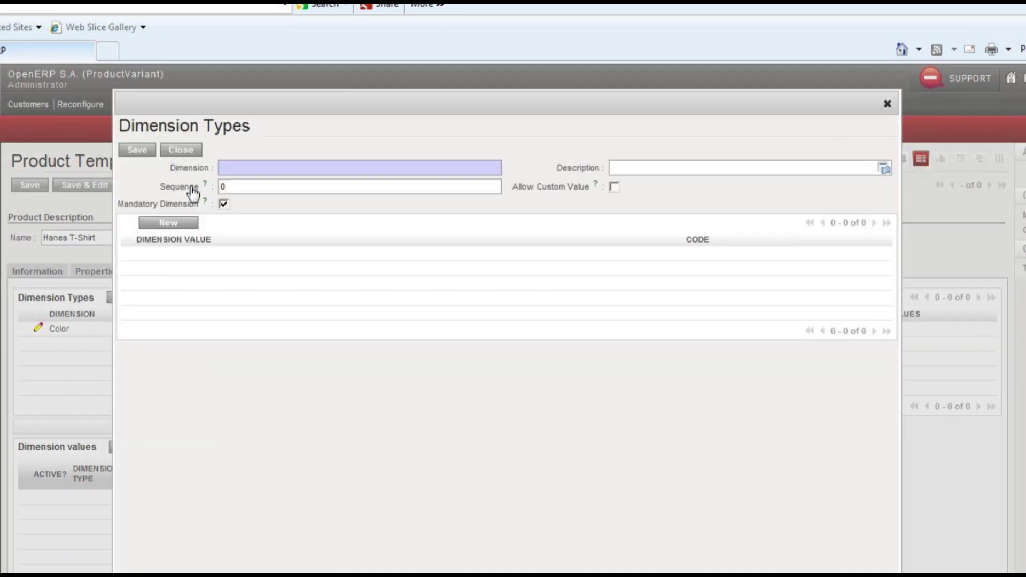
text(Size)
key(Tab)
text(Size)
key(Tab)
Add values Small, Medium and Large with matching codes, then save the Size dimension
click(180, 224)
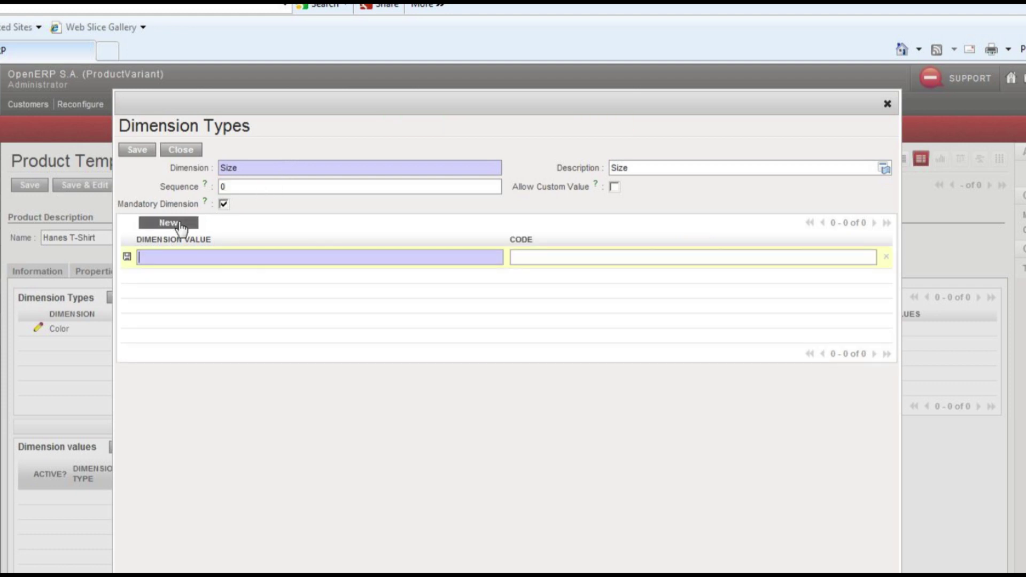
text(Small)
key(Tab)
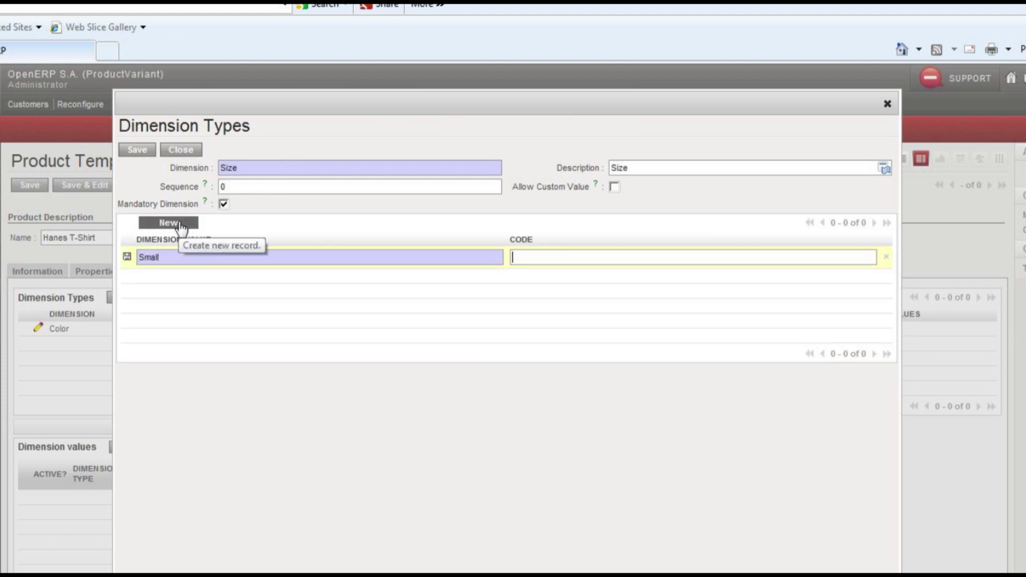
text(Small)
click(179, 224)
text(Medium)
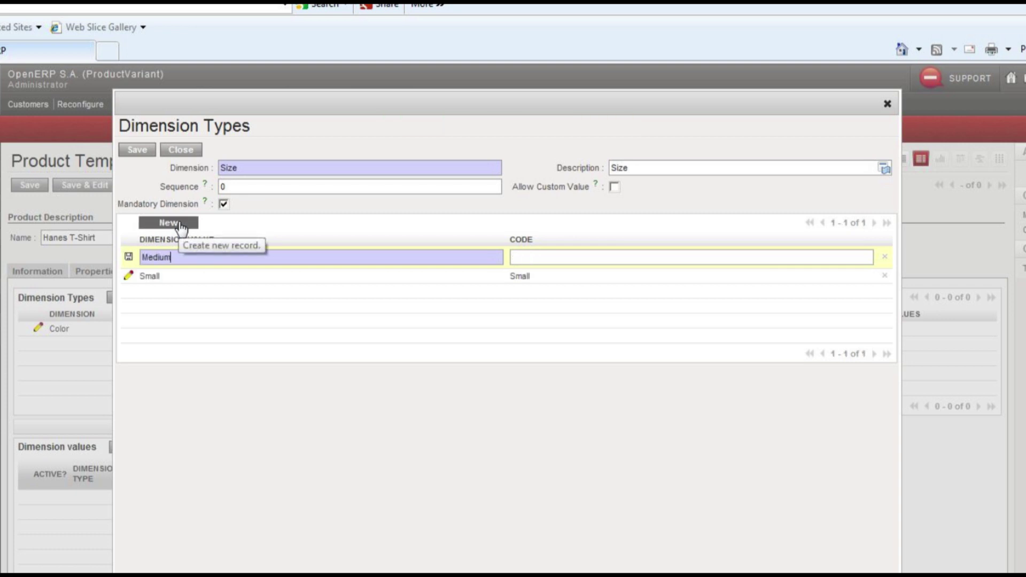
key(Tab)
text(Medium)
click(180, 225)
text(Large)
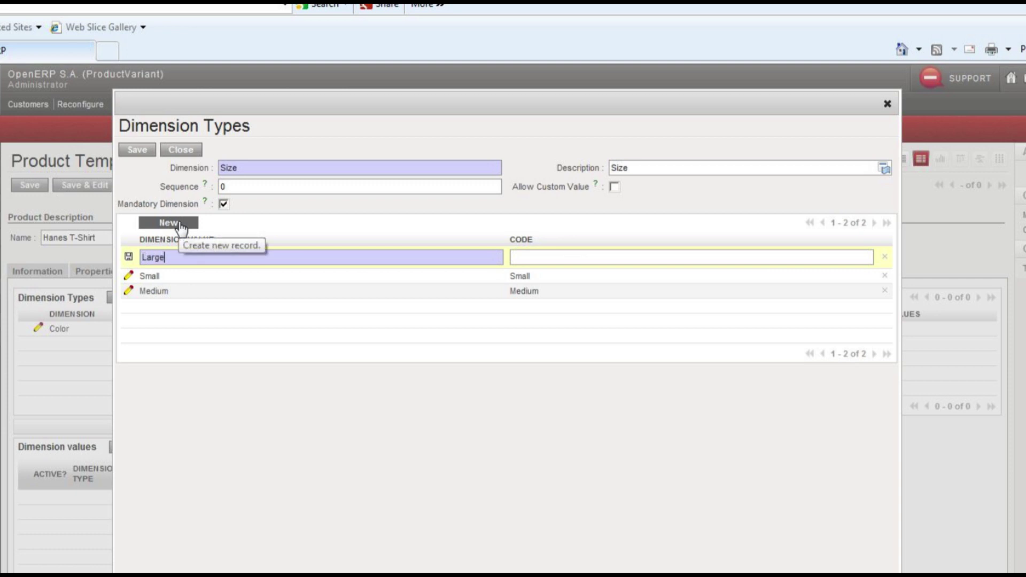
key(Tab)
text(Large)
click(137, 150)
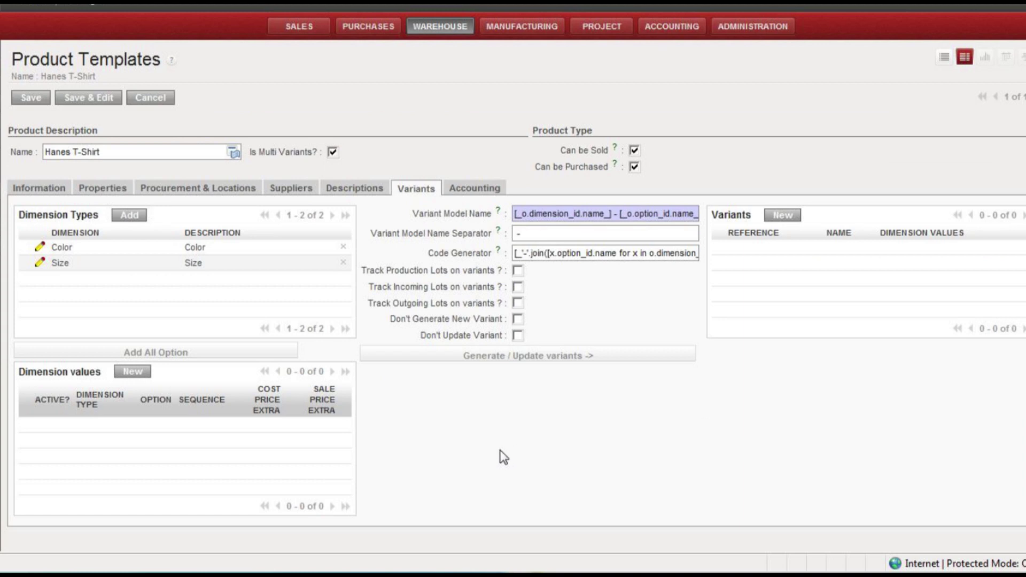
Use Add All Option to load Blue, Red, Green, Small and Medium into the dimension values
click(85, 248)
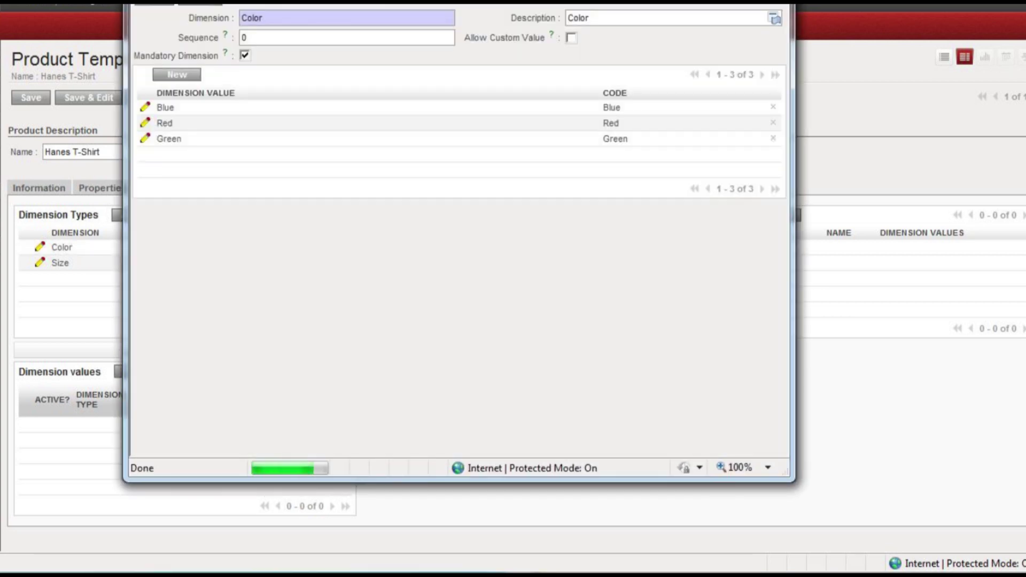
key(Escape)
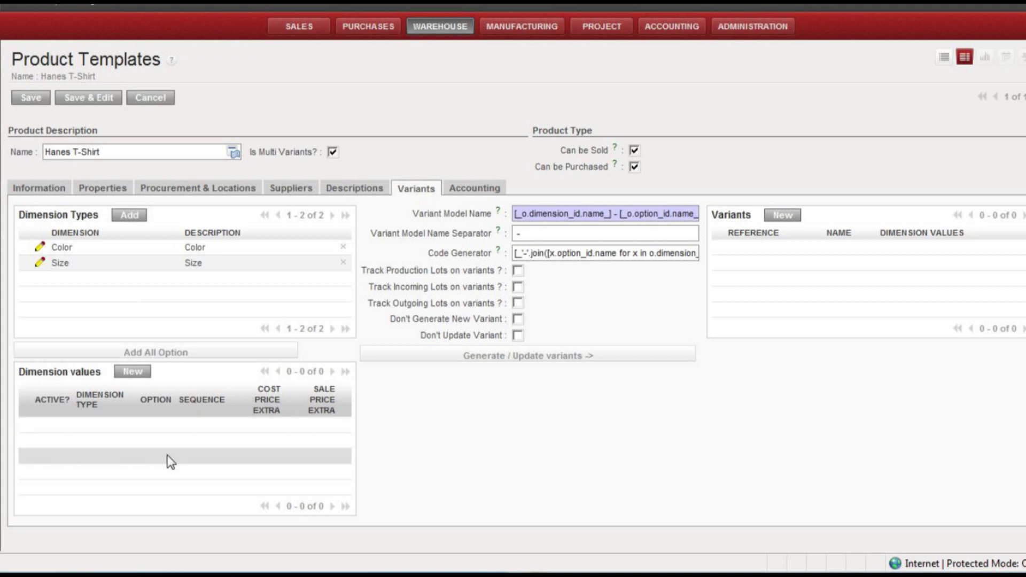
click(169, 354)
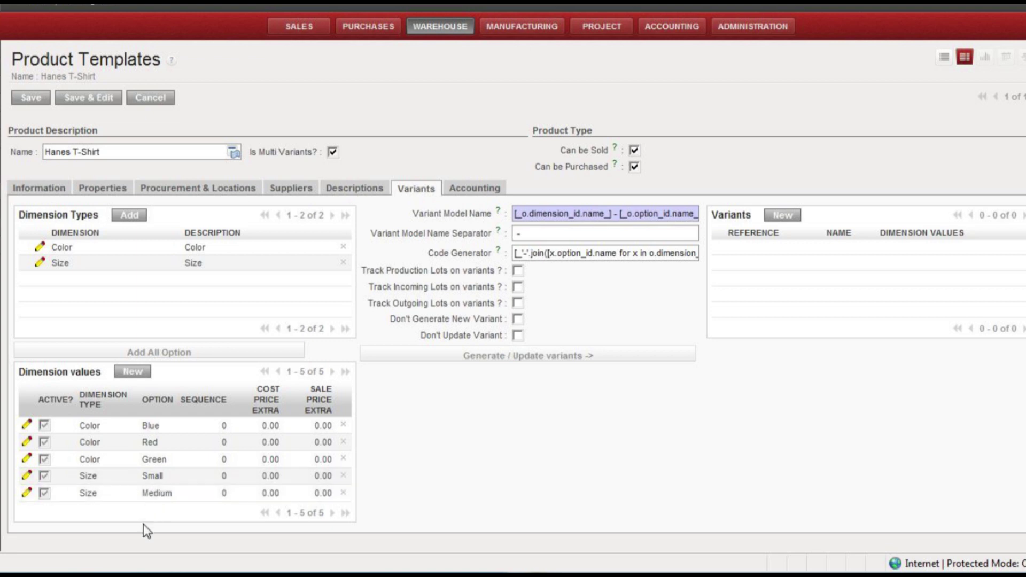
click(96, 265)
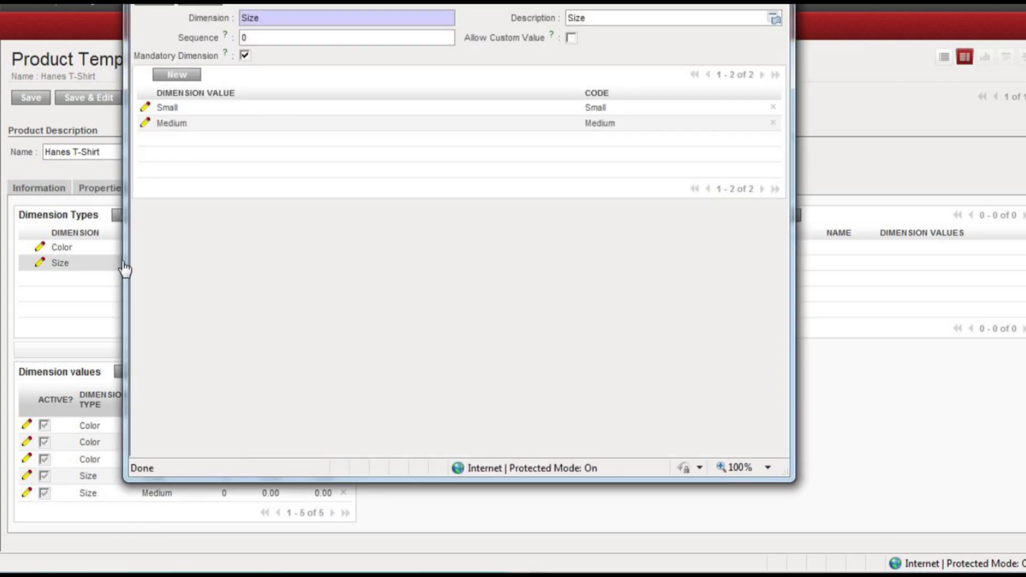
Add a Size value Large with code Large, dismissing the error, and save it
click(178, 74)
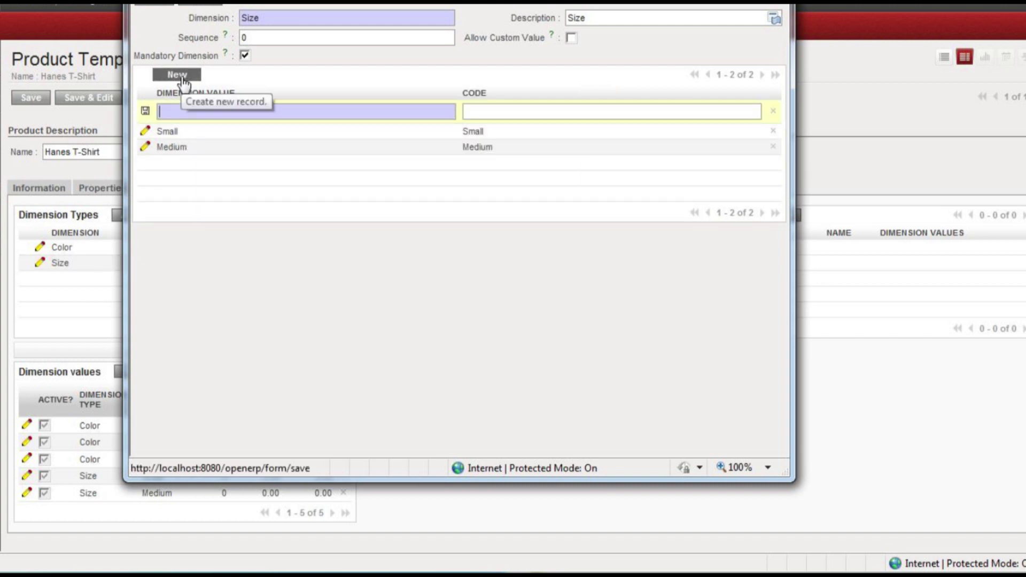
text(Large)
key(Tab)
text(Large)
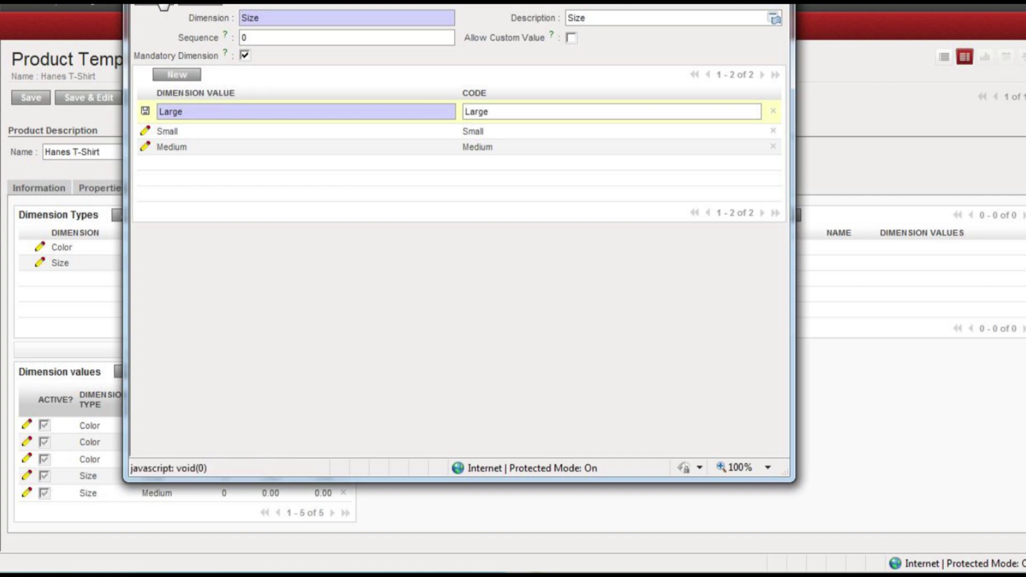
key(Return)
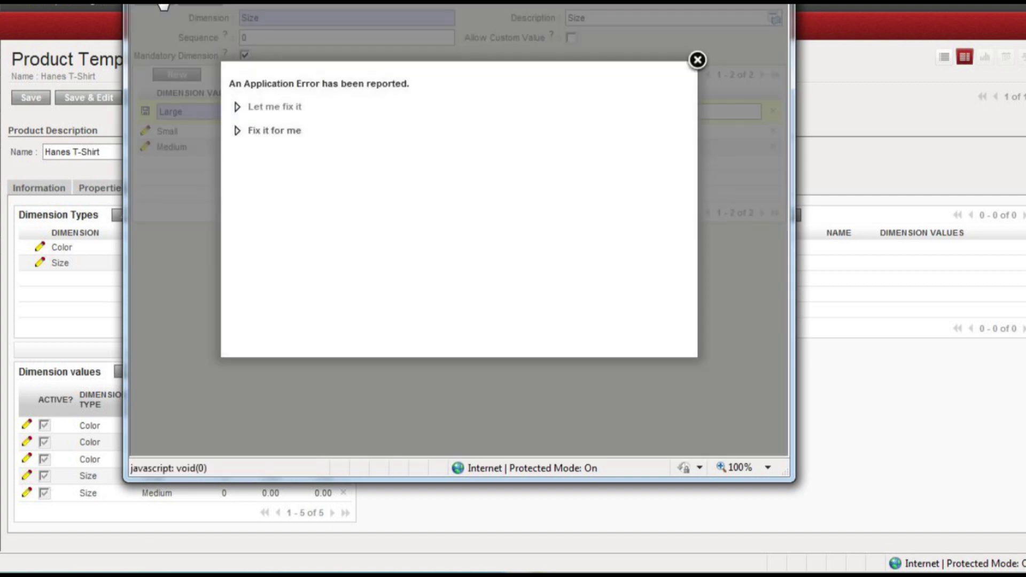
click(697, 59)
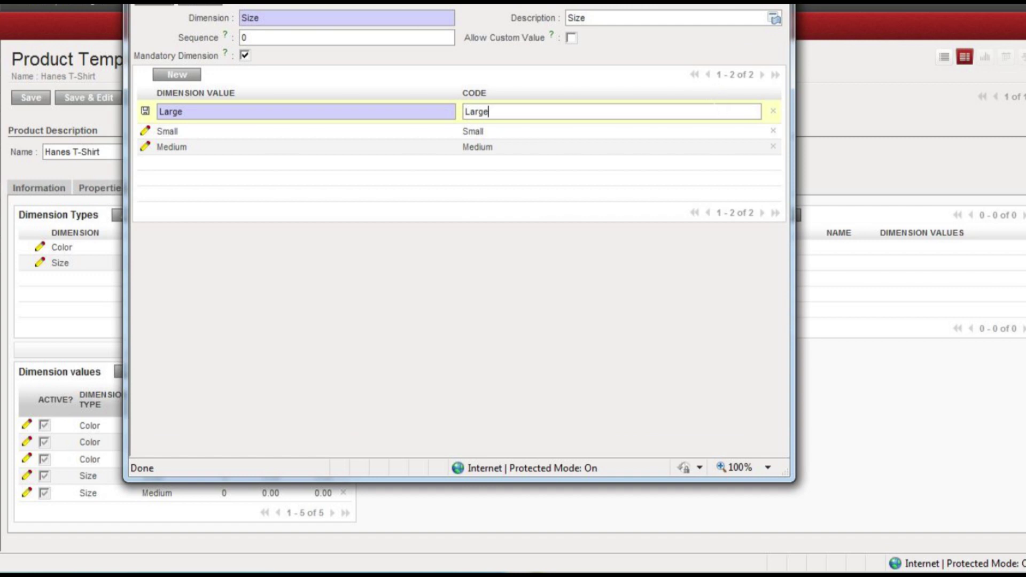
click(145, 111)
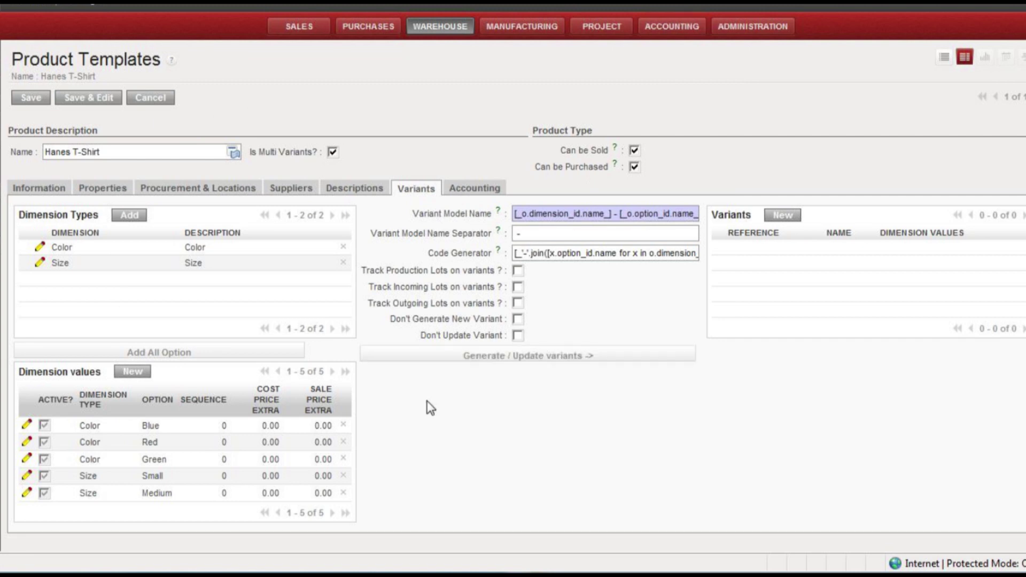
Run Add All Option again so Size/Large joins the dimension values
click(165, 354)
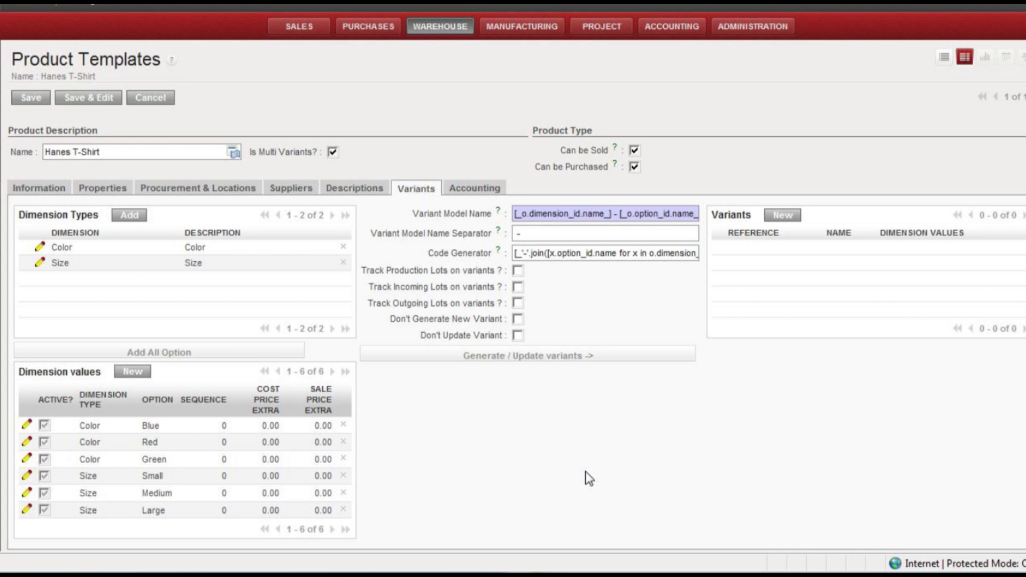
Generate the nine colour–size variants from the Color and Size dimensions
click(530, 357)
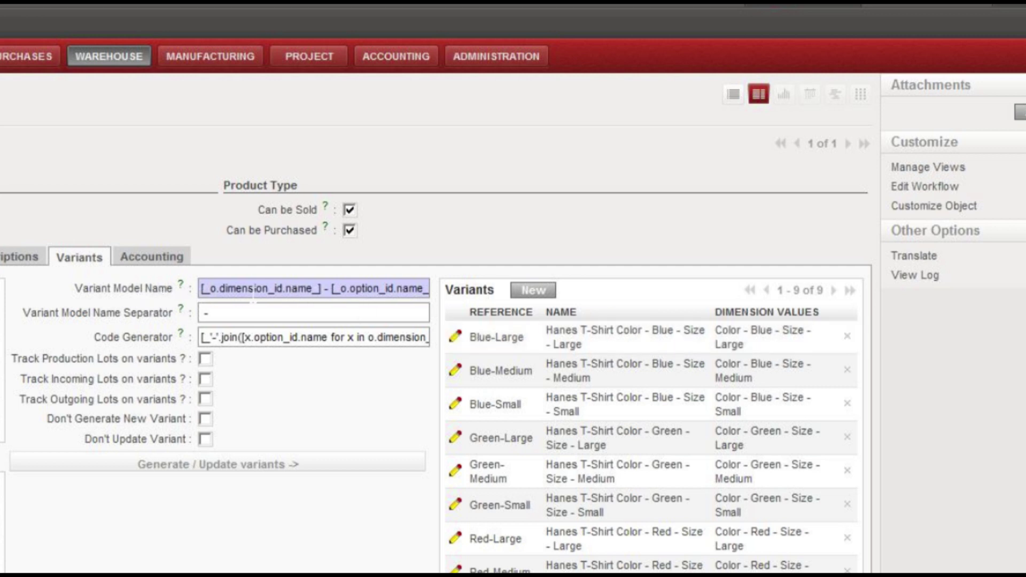
Replace the '-' variant name separator with ':' and regenerate the variants
drag(324, 289, 180, 289)
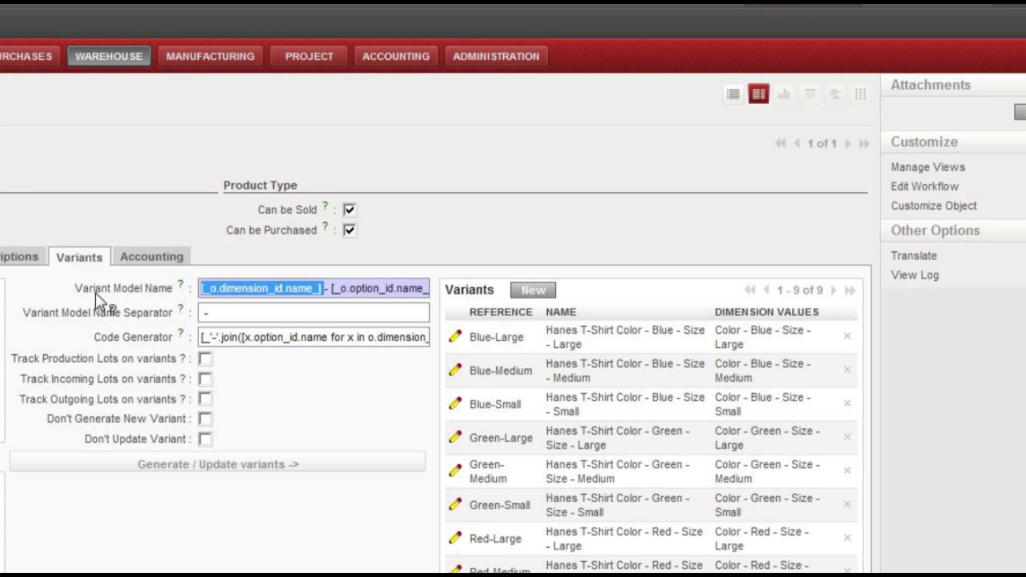
drag(250, 336, 198, 359)
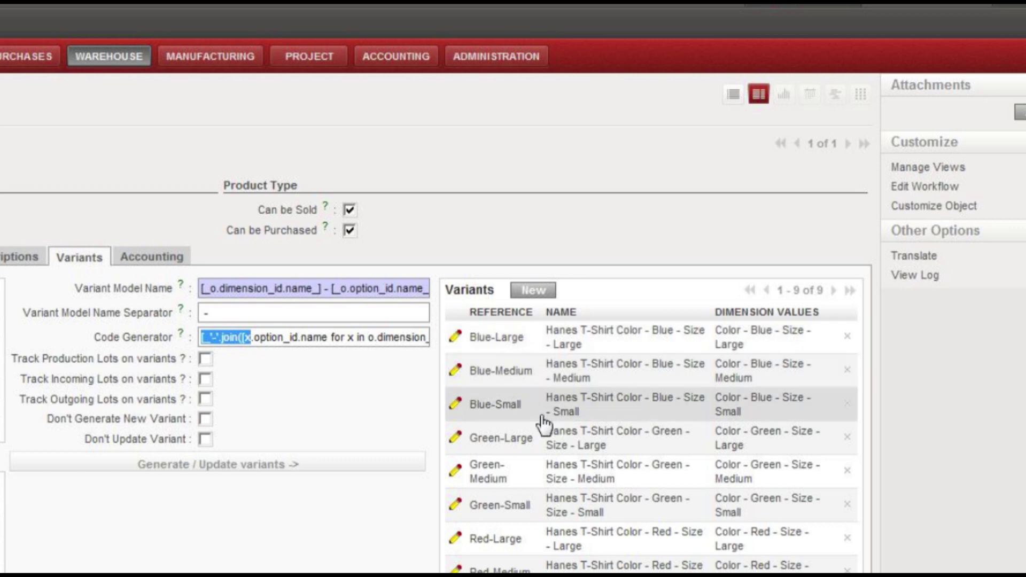
click(225, 309)
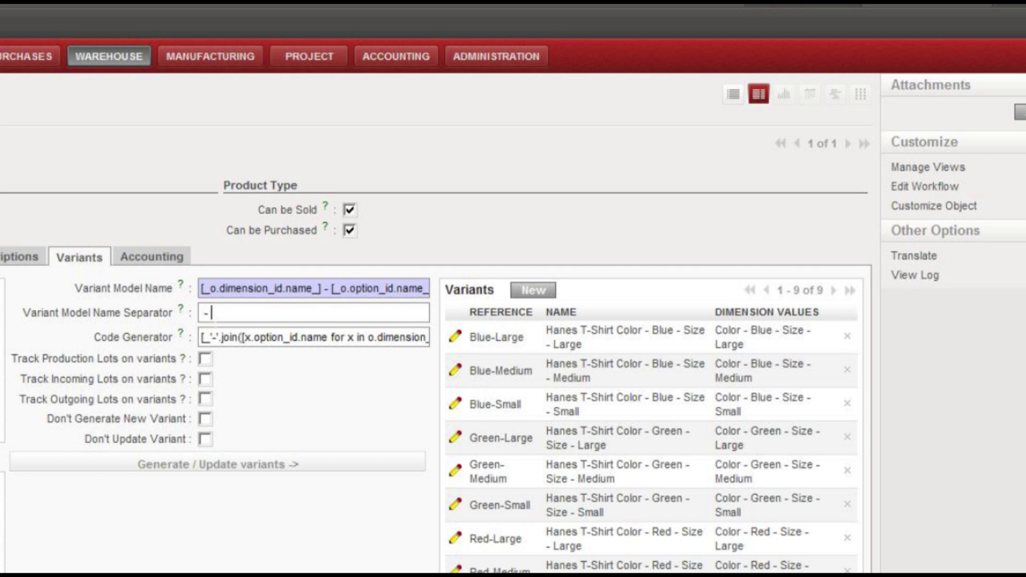
text(')
key(BackSpace)
text(:)
click(224, 465)
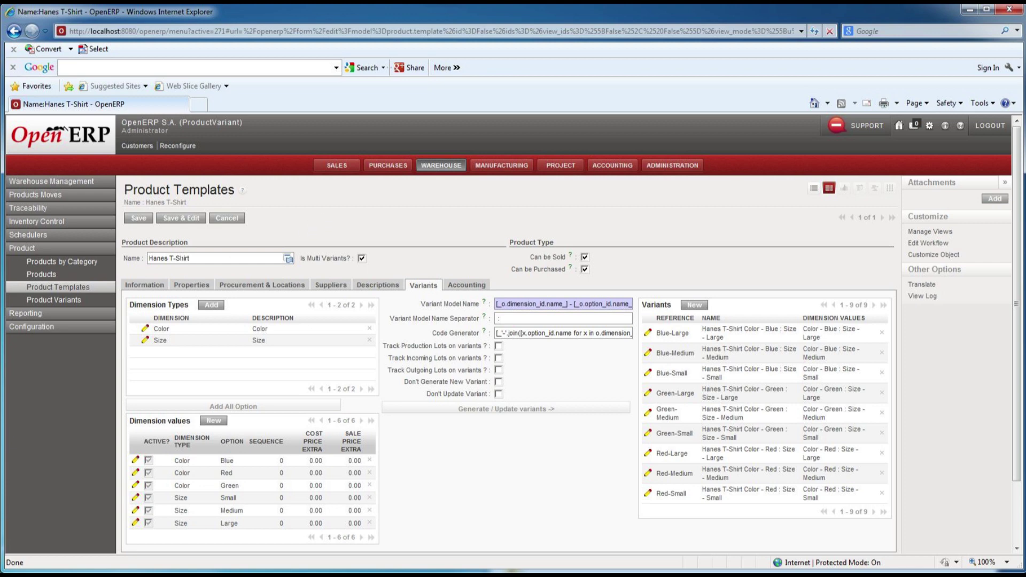
click(43, 274)
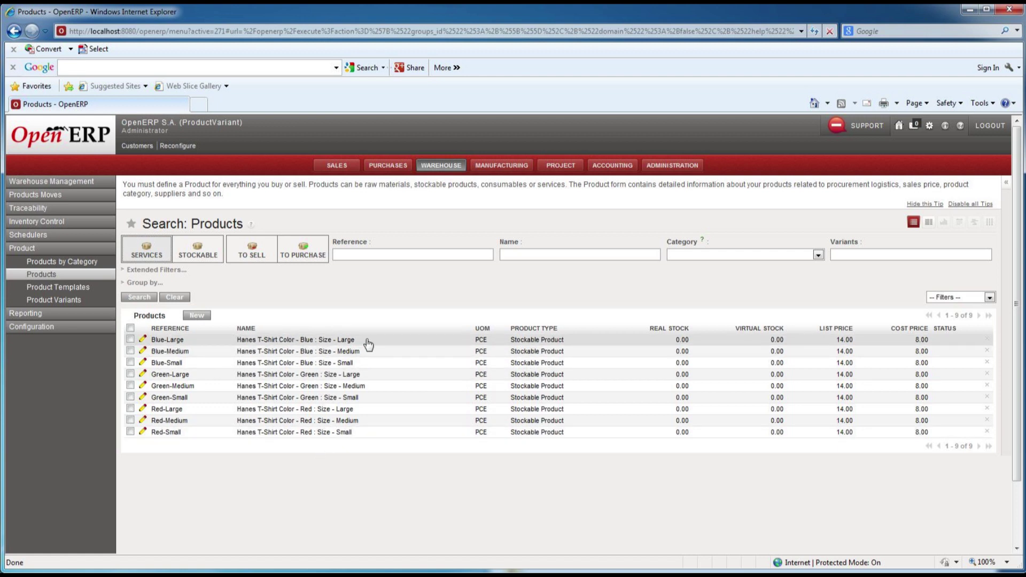
Go from the nine-variant products list to the Product Templates list
click(85, 292)
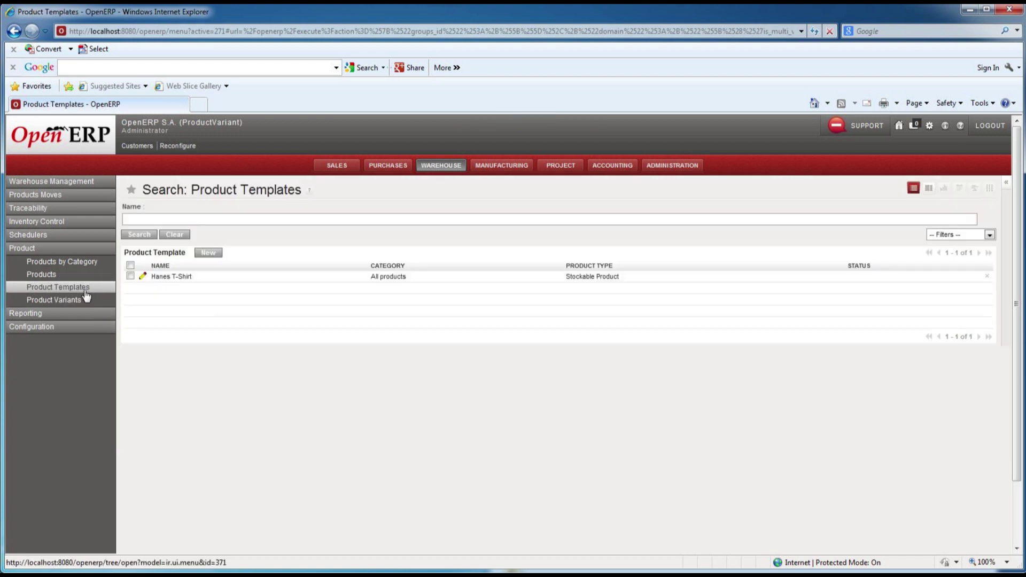
Reopen the Hanes T-Shirt template for editing and open its Color dimension with Blue, Red and Green
click(434, 283)
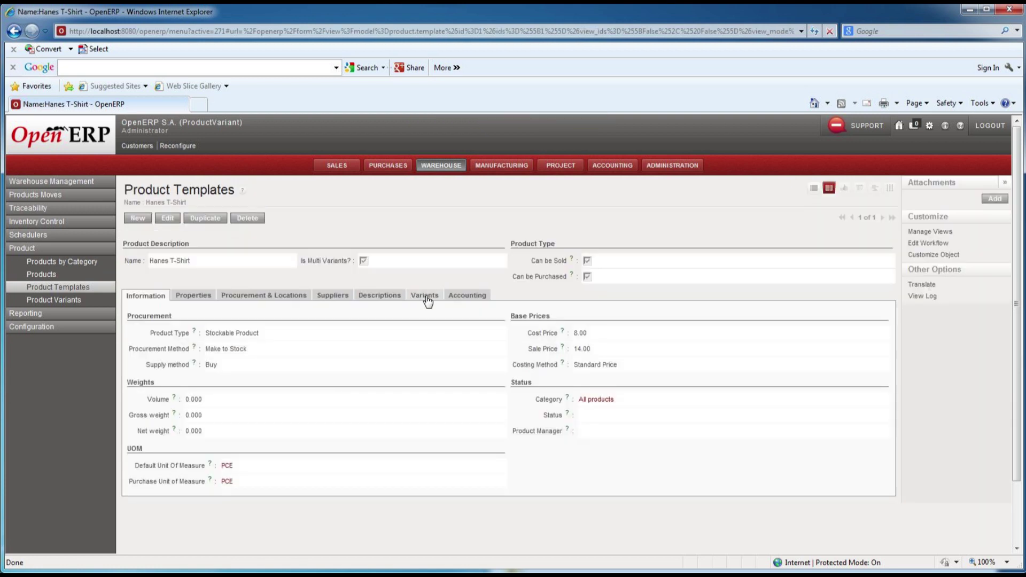
click(426, 296)
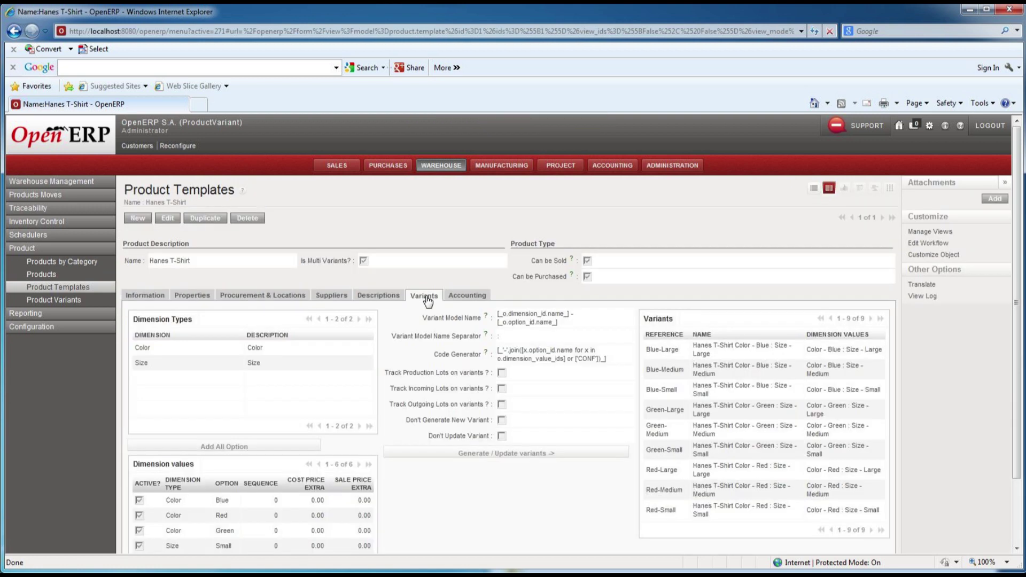
click(165, 220)
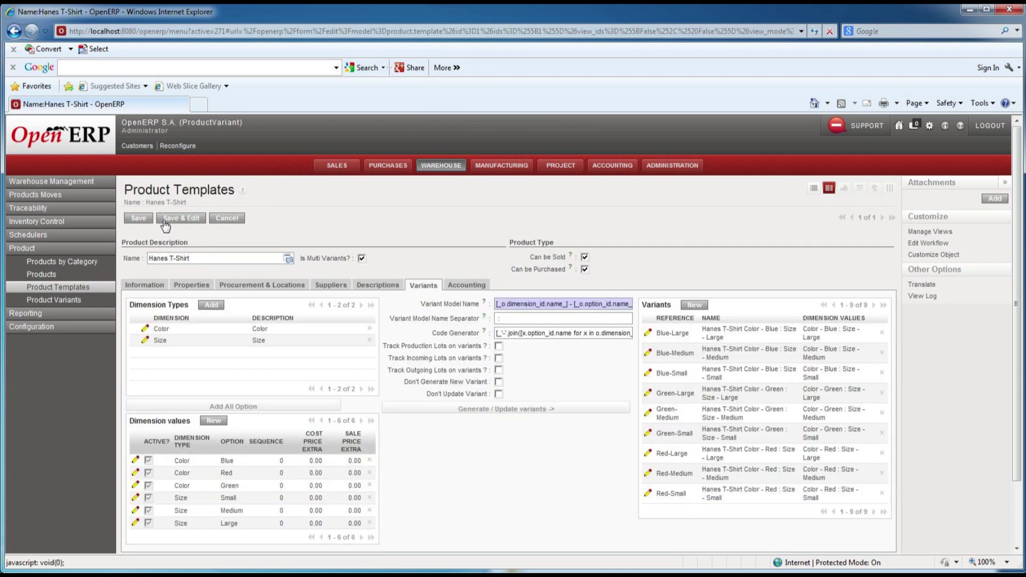
click(259, 331)
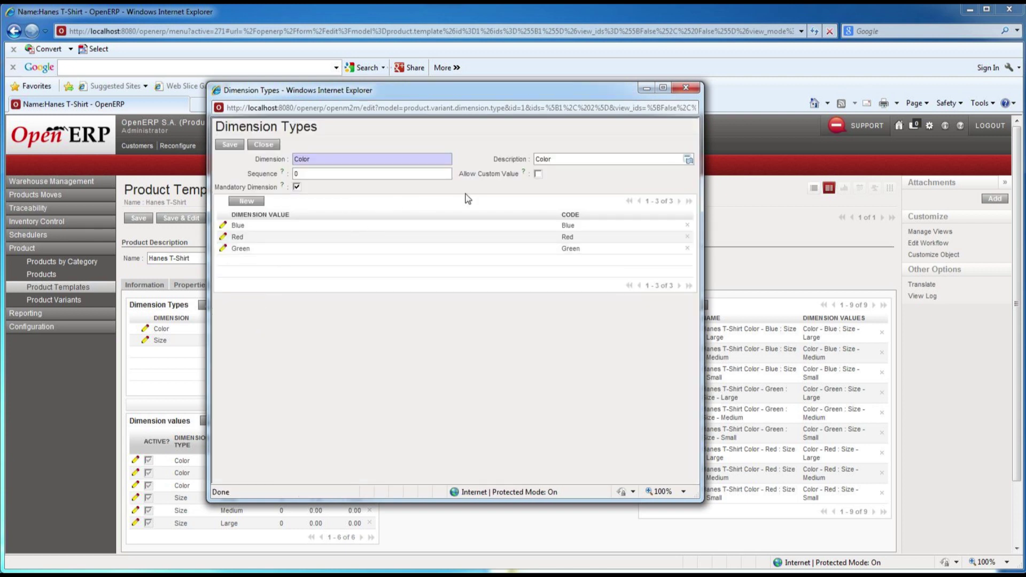
Add Yellow, White and Black colour values, each with a matching code
click(246, 201)
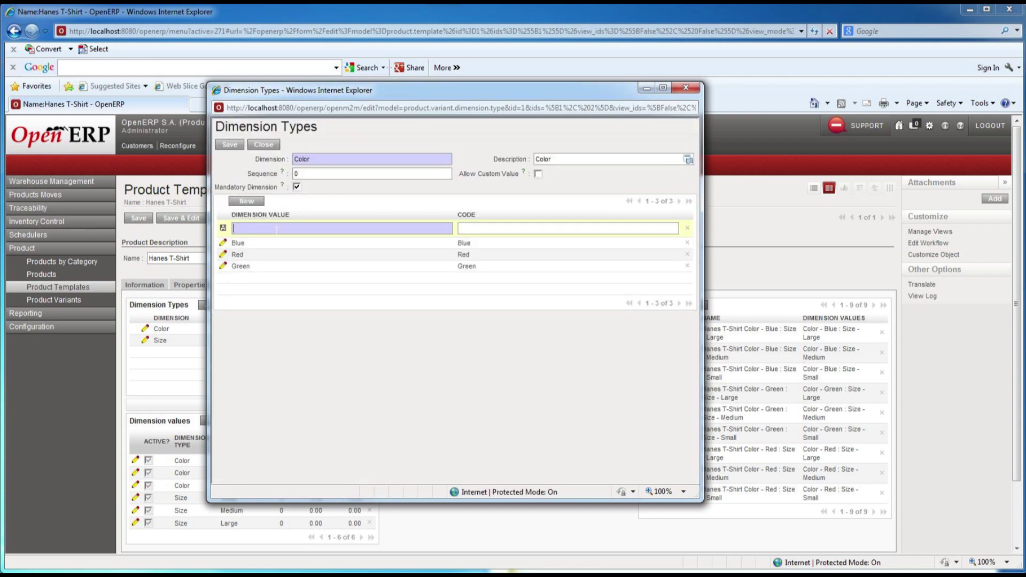
text(YellowYellow)
key(Return)
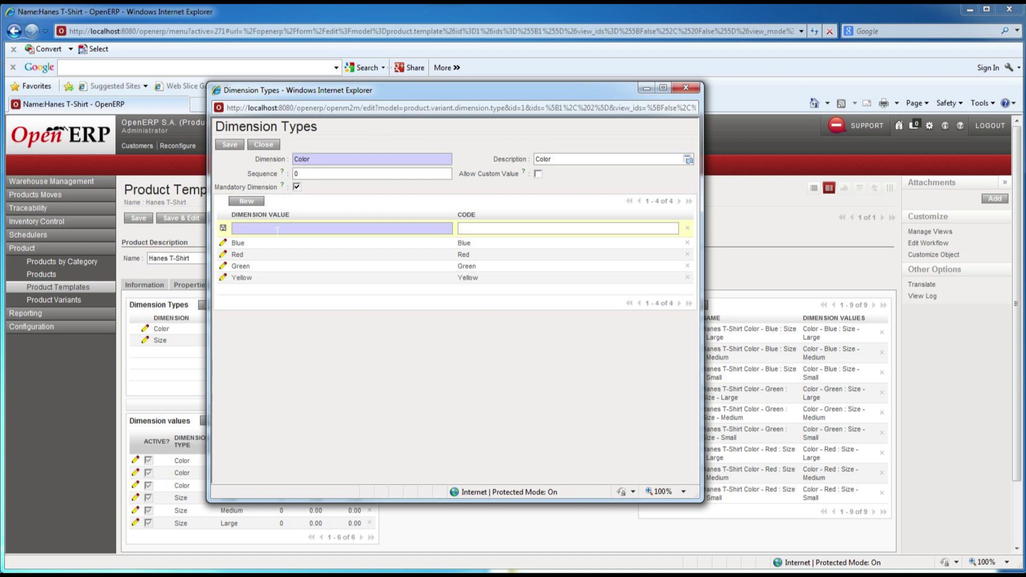
text(White)
key(Tab)
text(White)
text(Black)
key(Tab)
text(Black)
key(Return)
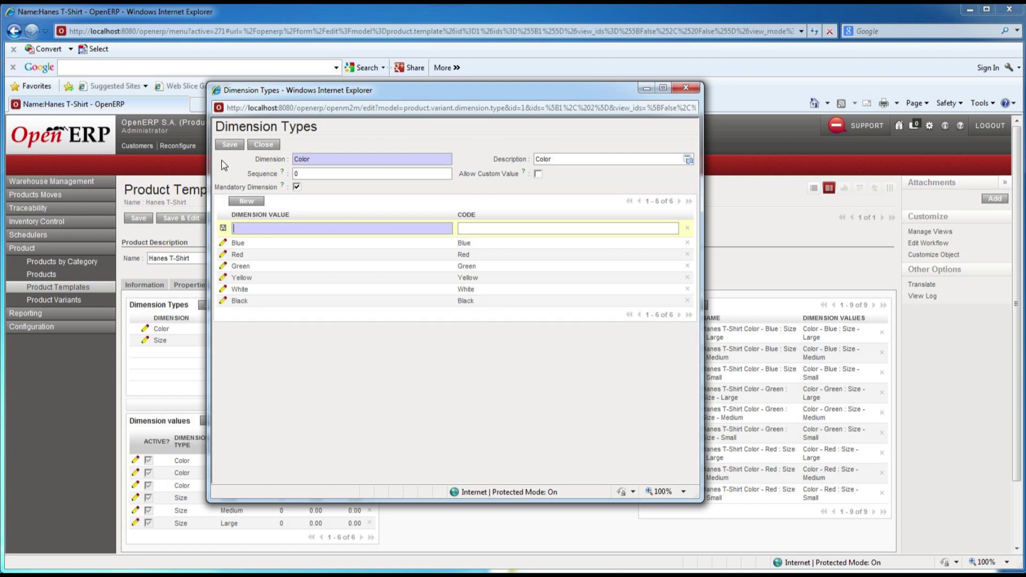
Save the Color dimension, dismiss the resulting application error, and reopen its list of values
click(229, 145)
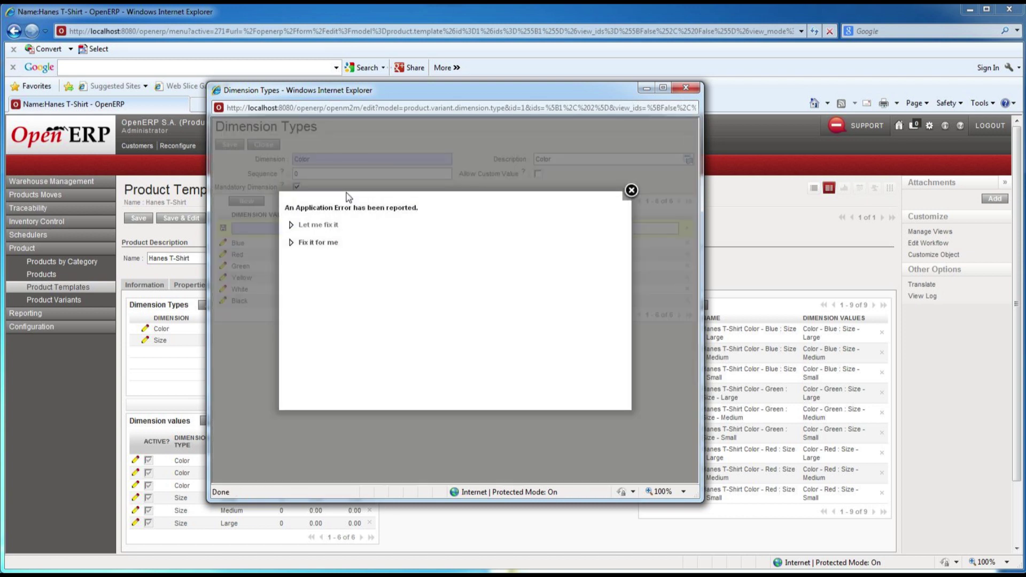
click(317, 226)
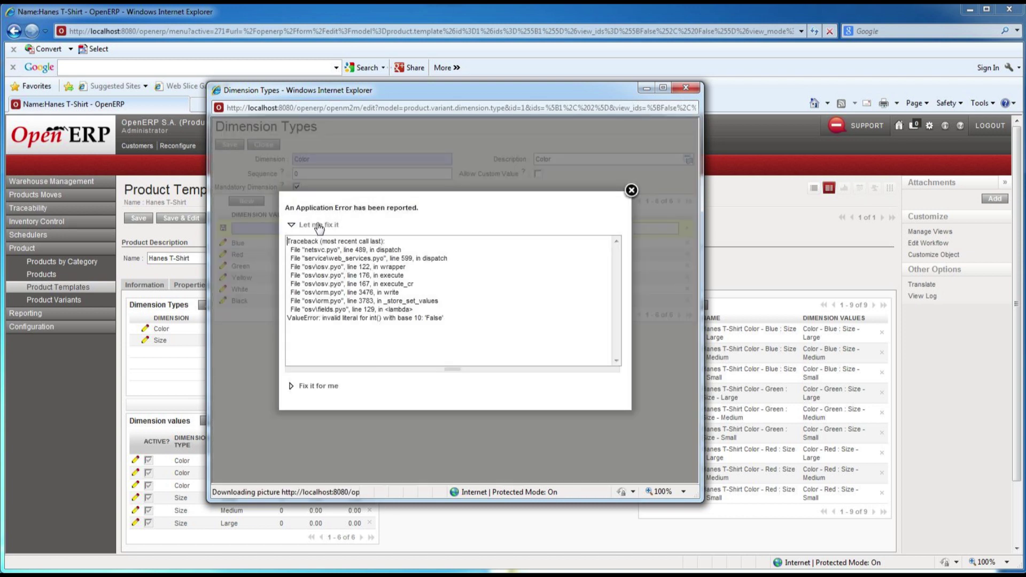
click(631, 190)
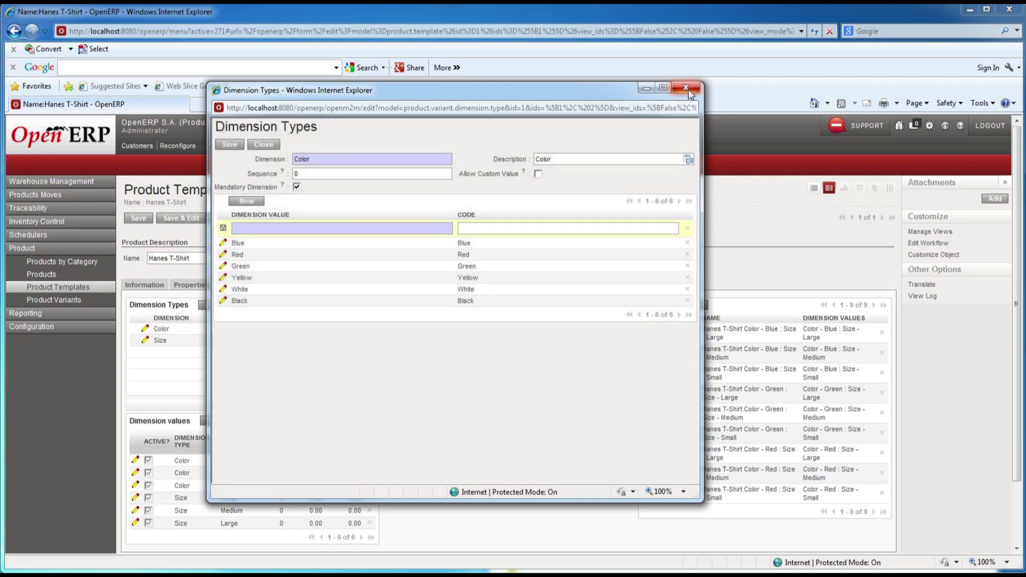
click(686, 89)
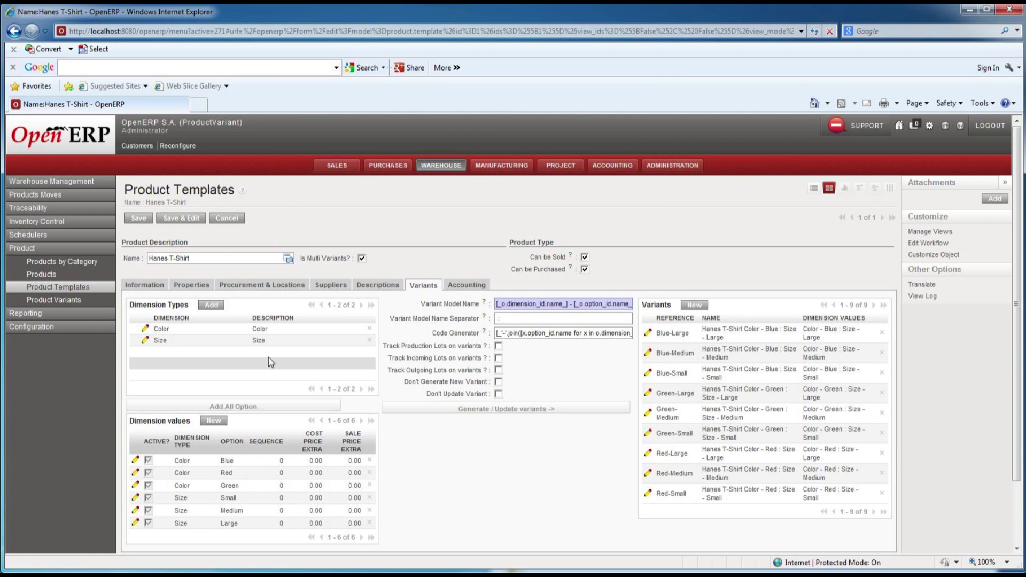
click(267, 331)
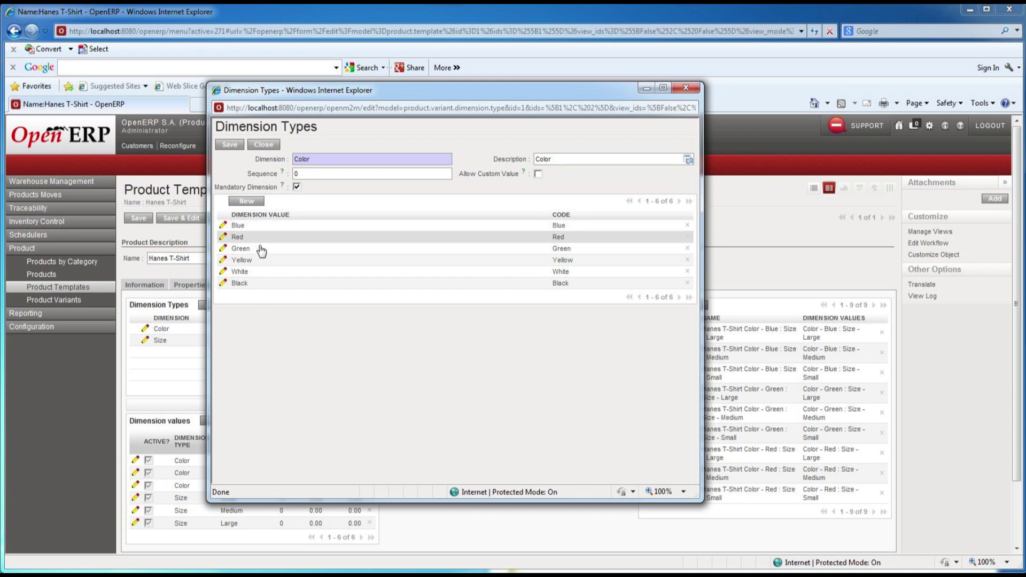
Add XL and XXL values with matching codes to the Size dimension, then close it
click(687, 89)
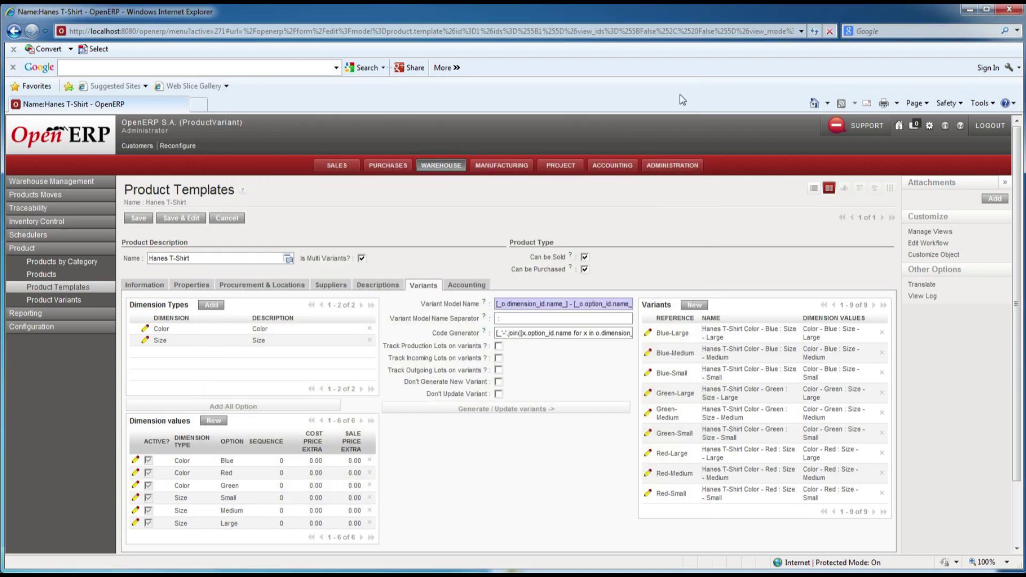
click(263, 340)
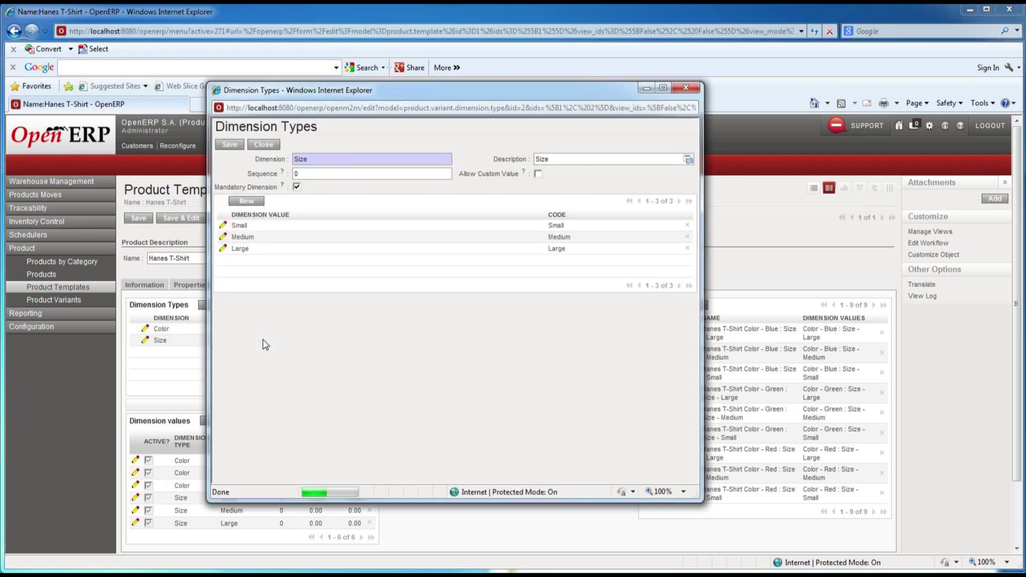
click(247, 202)
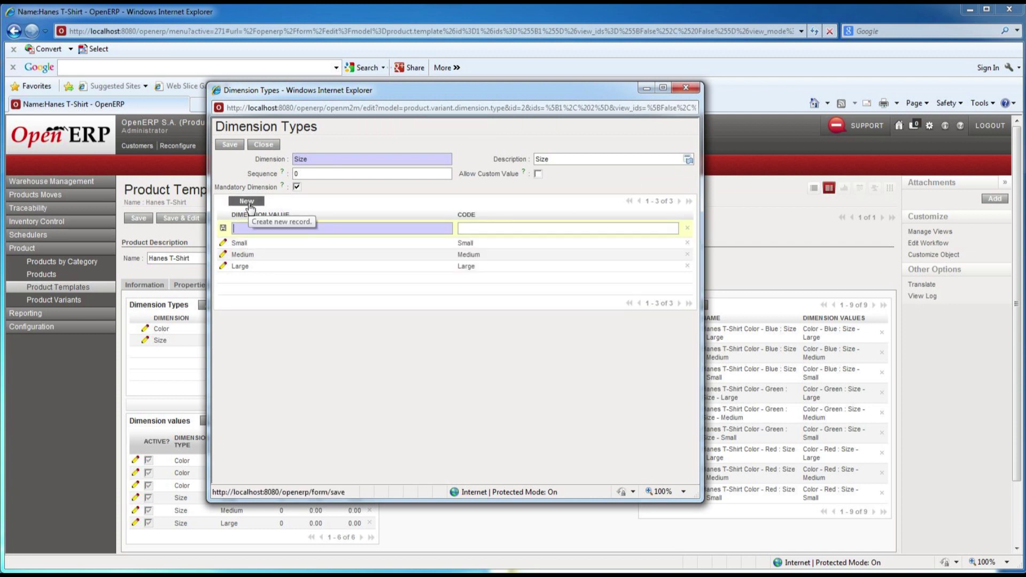
text(XLXL)
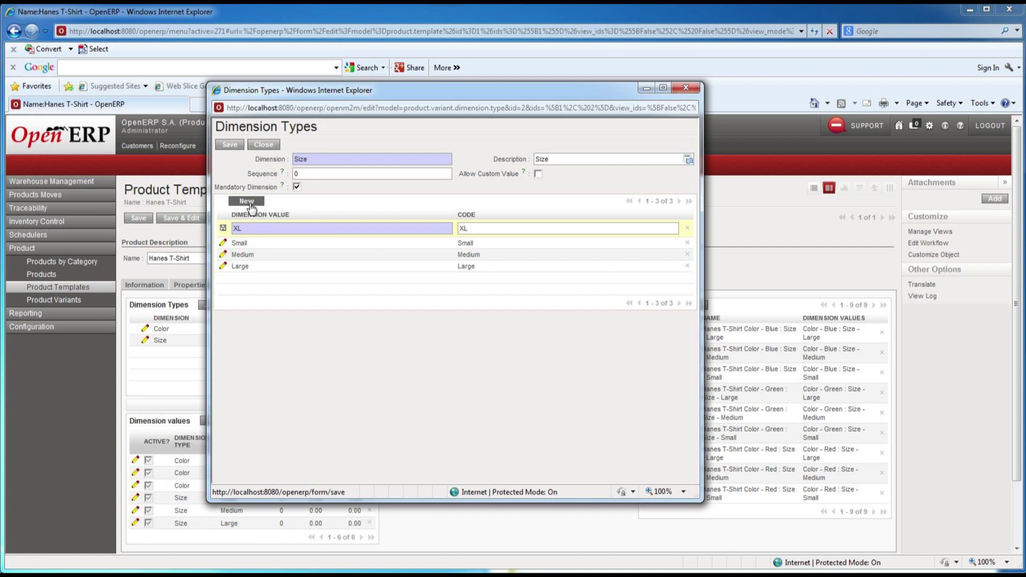
key(Return)
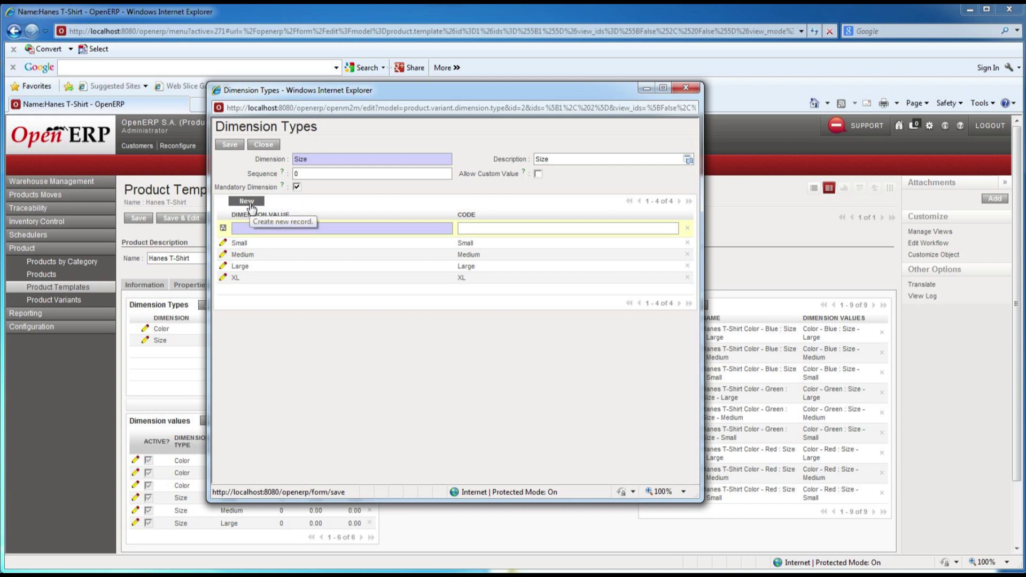
text(XXLXXL)
key(Return)
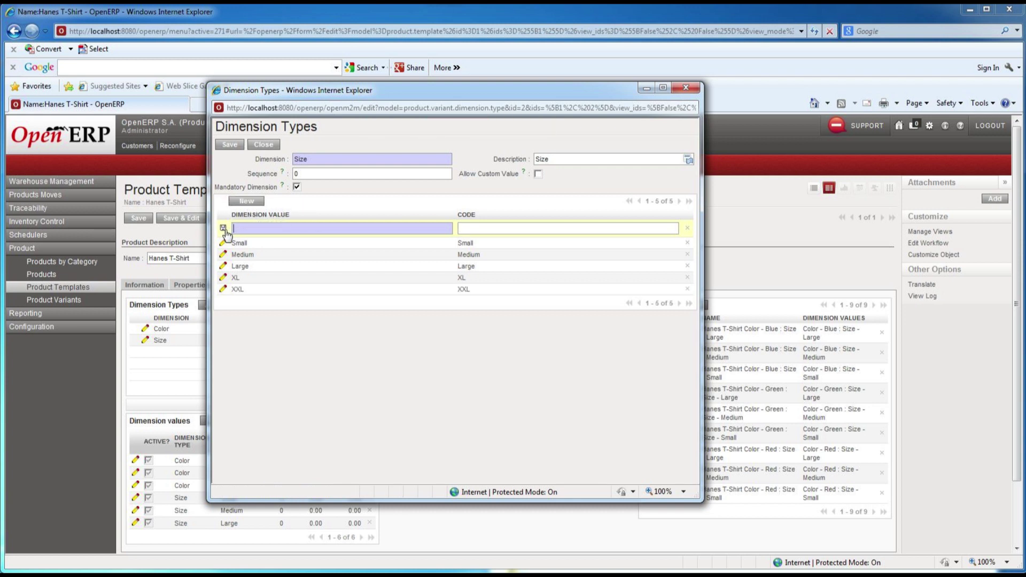
click(686, 87)
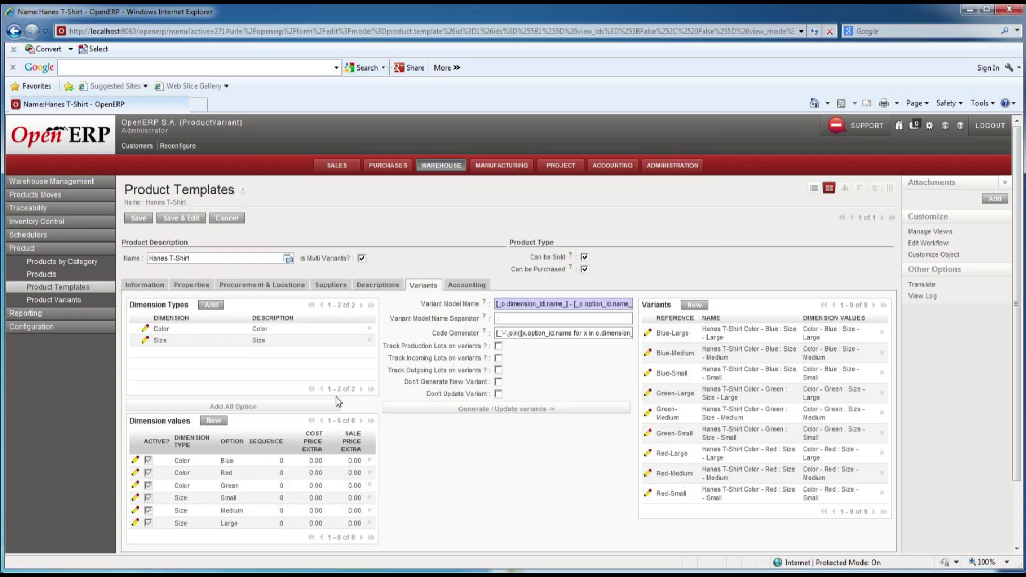
Add all six colours and five sizes to the template and generate its 30 variants
scroll(323, 398, down, 2)
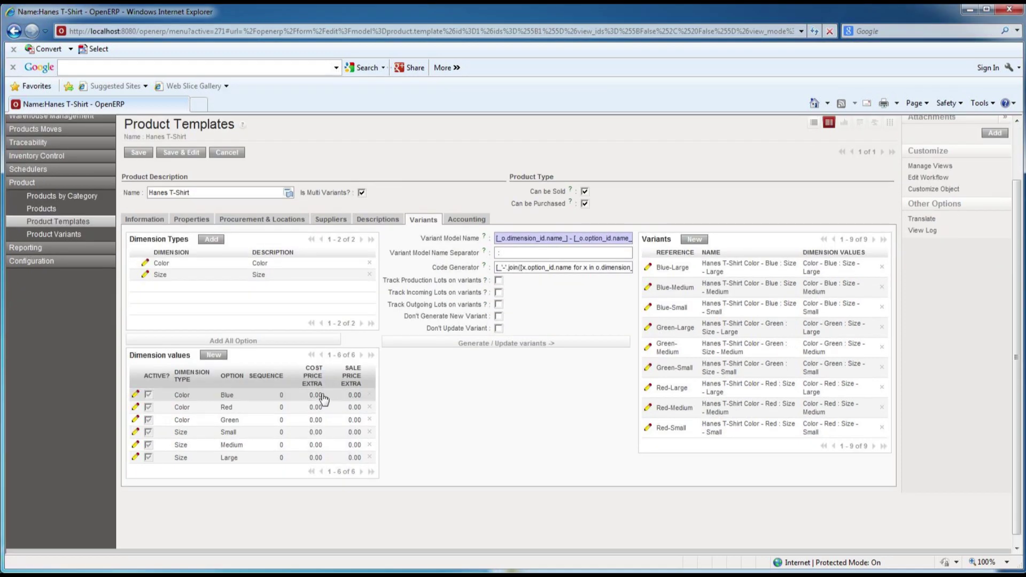
click(246, 342)
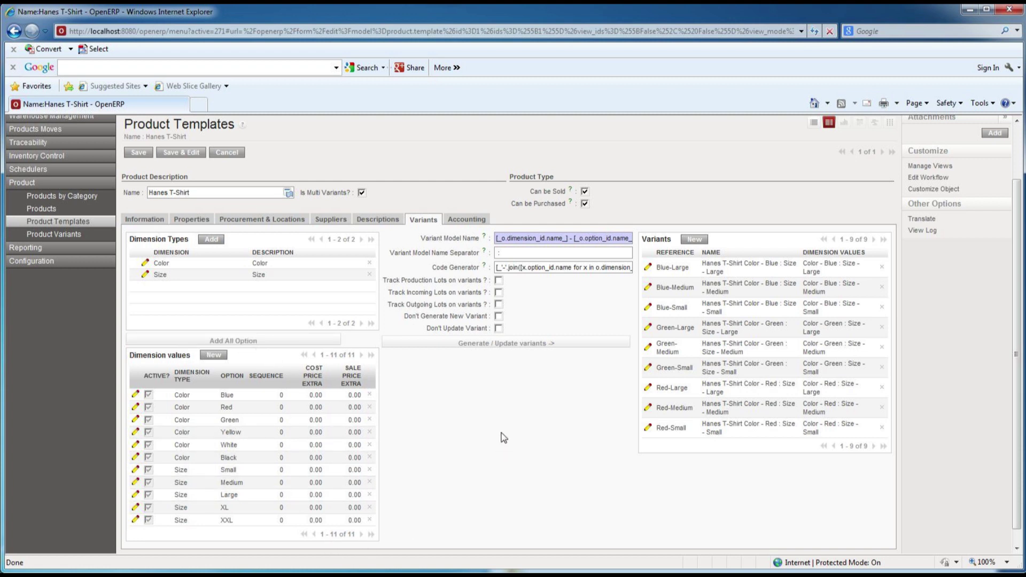
click(519, 350)
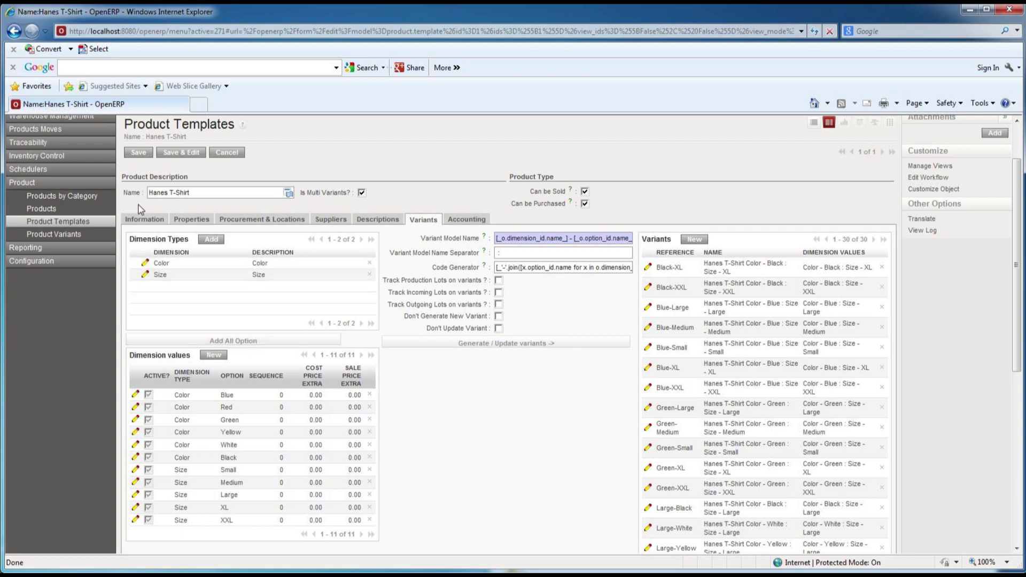
click(40, 210)
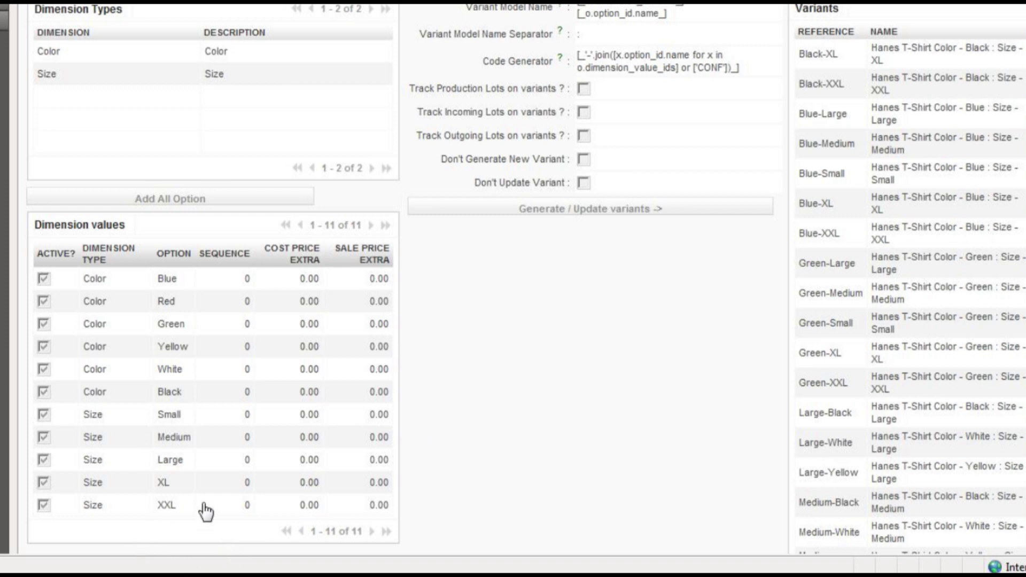
Inspect the Large and XL size options, confirming both price extras are still 0.00
click(188, 469)
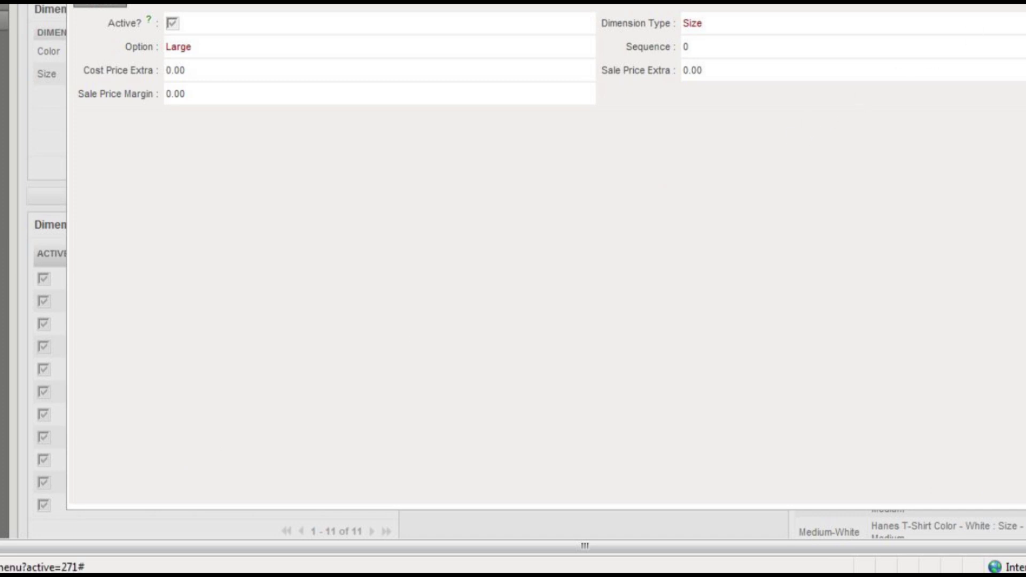
key(Escape)
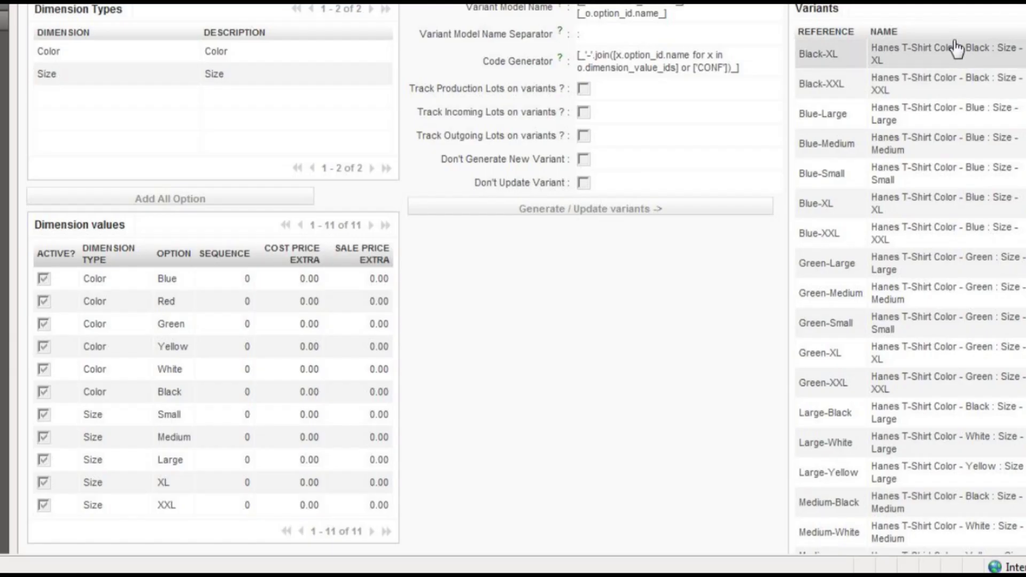
click(161, 484)
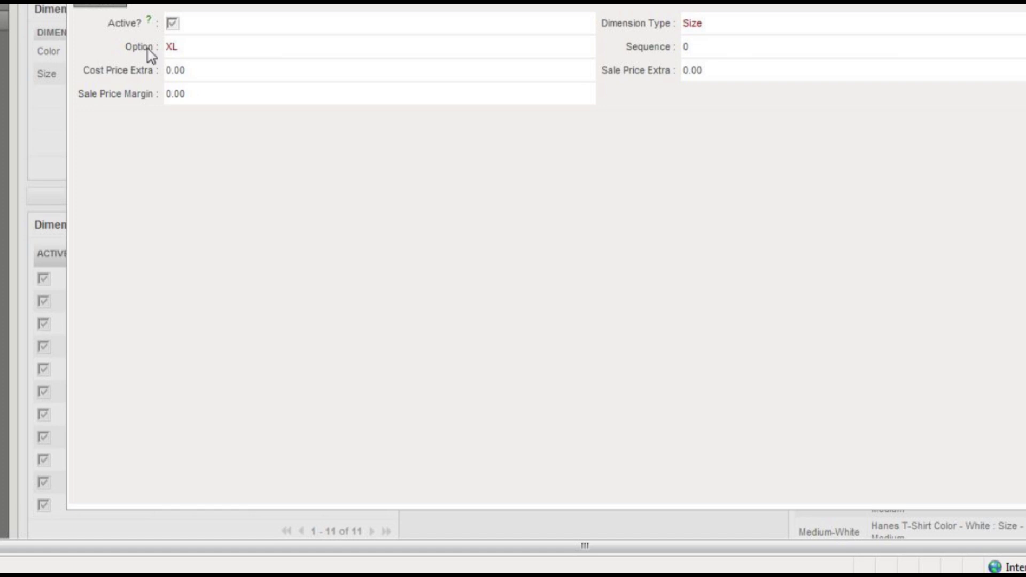
key(Escape)
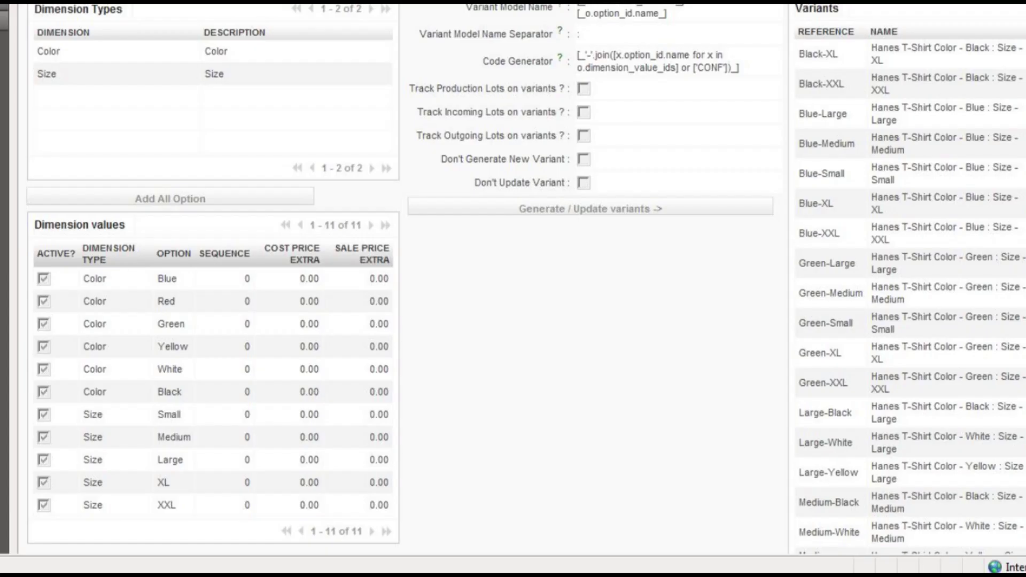
scroll(65, 69, up, 5)
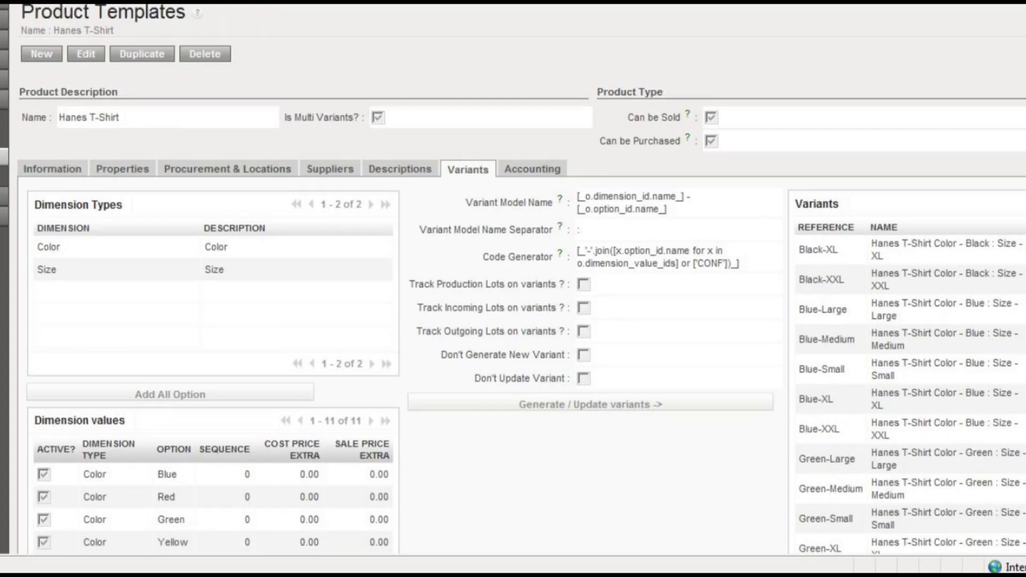
Set the XL size's price extras to 0.20 cost and 0.25 sale
click(77, 63)
scroll(192, 403, down, 2)
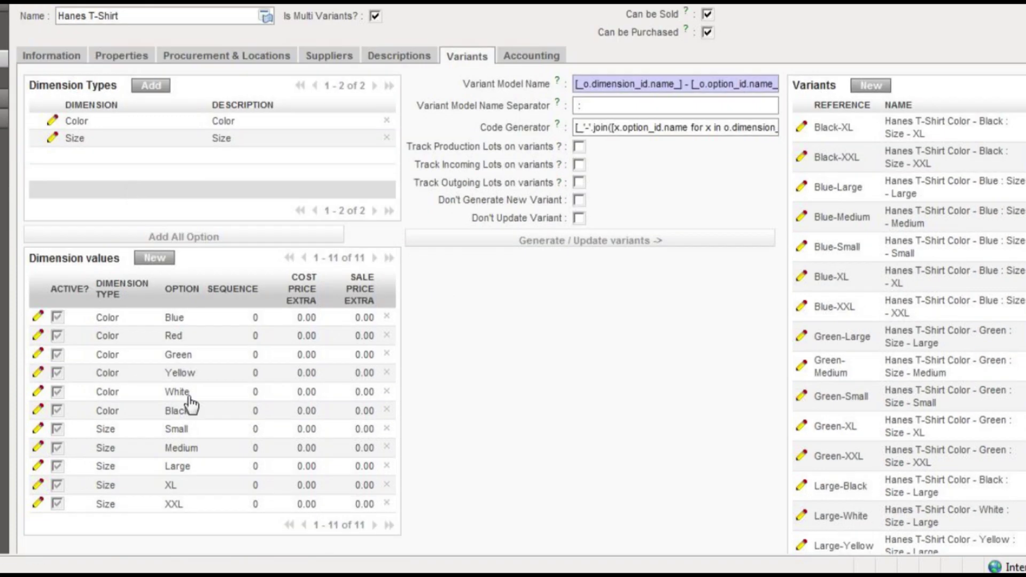
click(187, 487)
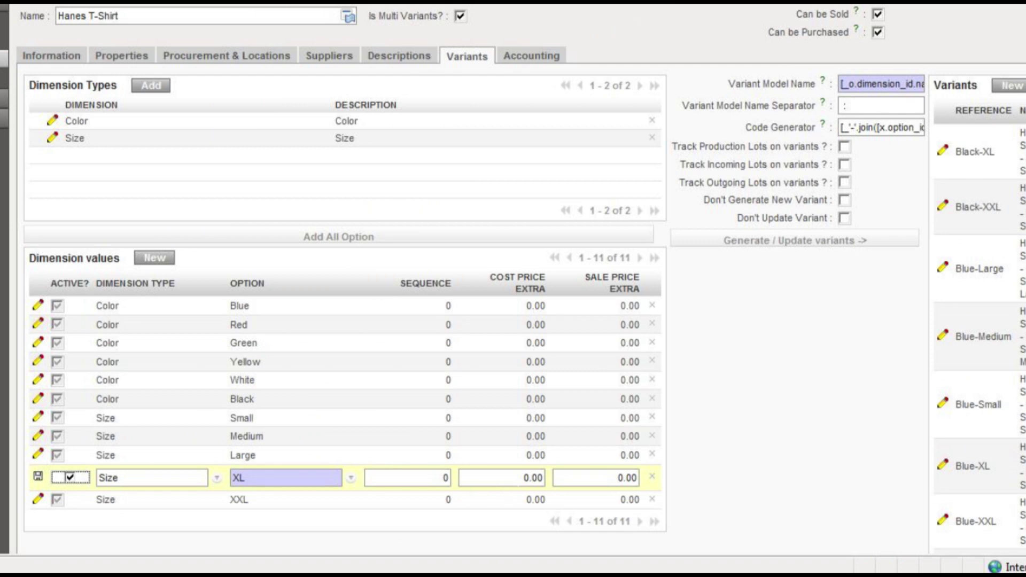
double_click(533, 477)
drag(625, 477, 653, 483)
text(25)
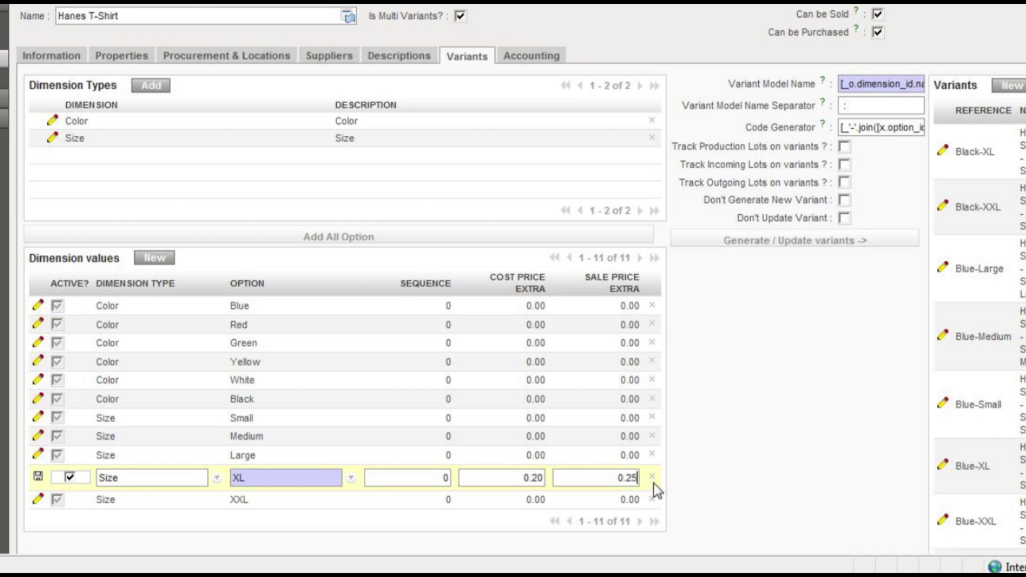
click(519, 507)
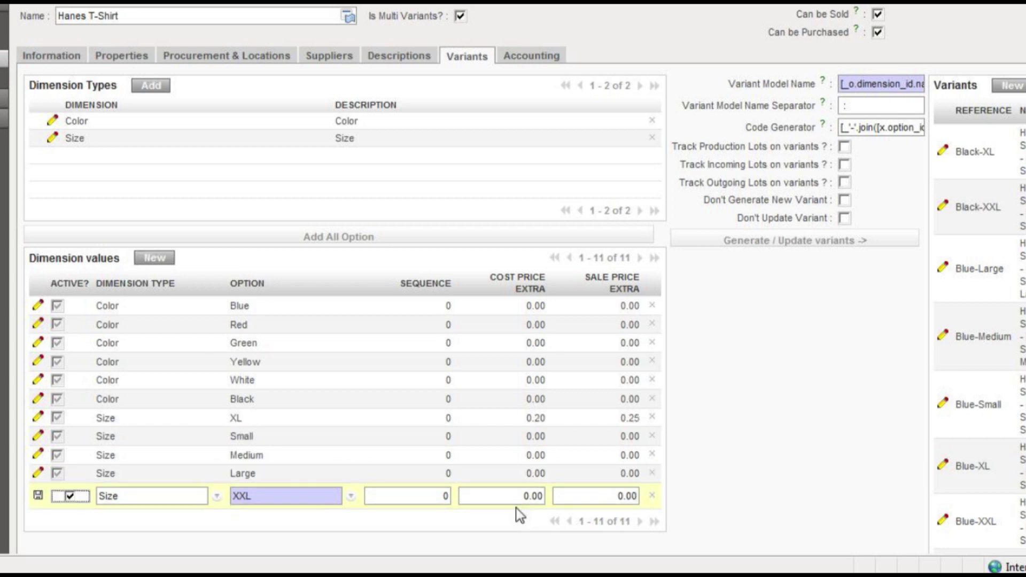
Set the XXL size's price extras to 0.30 cost and 0.40 sale and save the row
scroll(520, 495, down, 2)
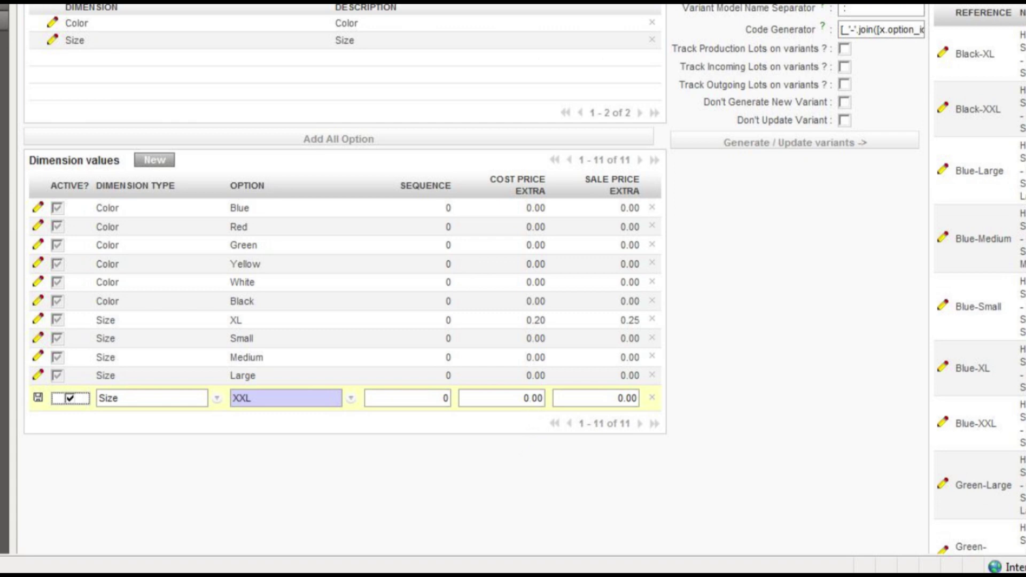
drag(531, 398, 543, 398)
drag(626, 398, 636, 400)
text(40)
click(38, 398)
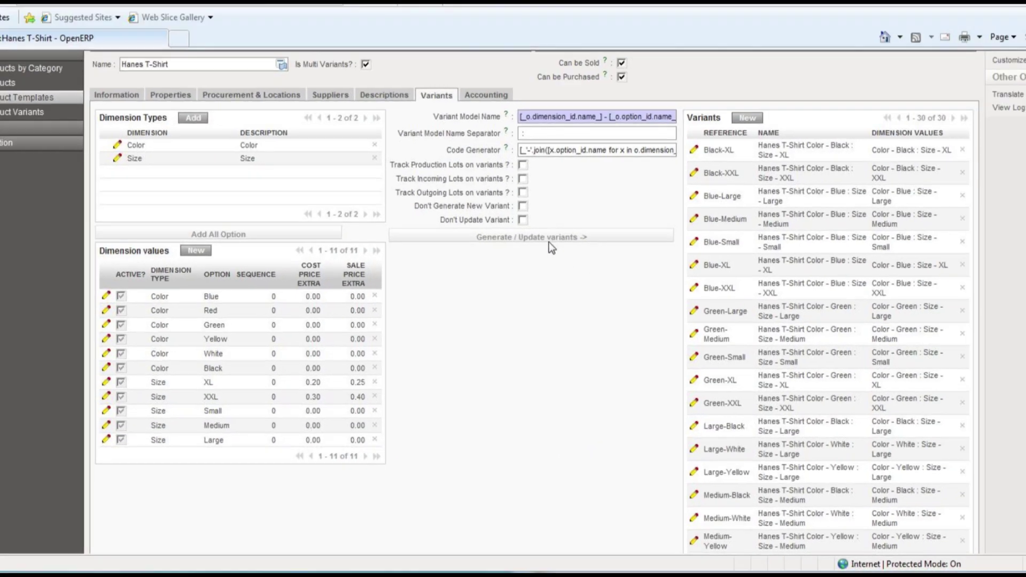
Update the variants with the new extras and list products, showing XL at 14.25 and XXL at 14.40
click(617, 145)
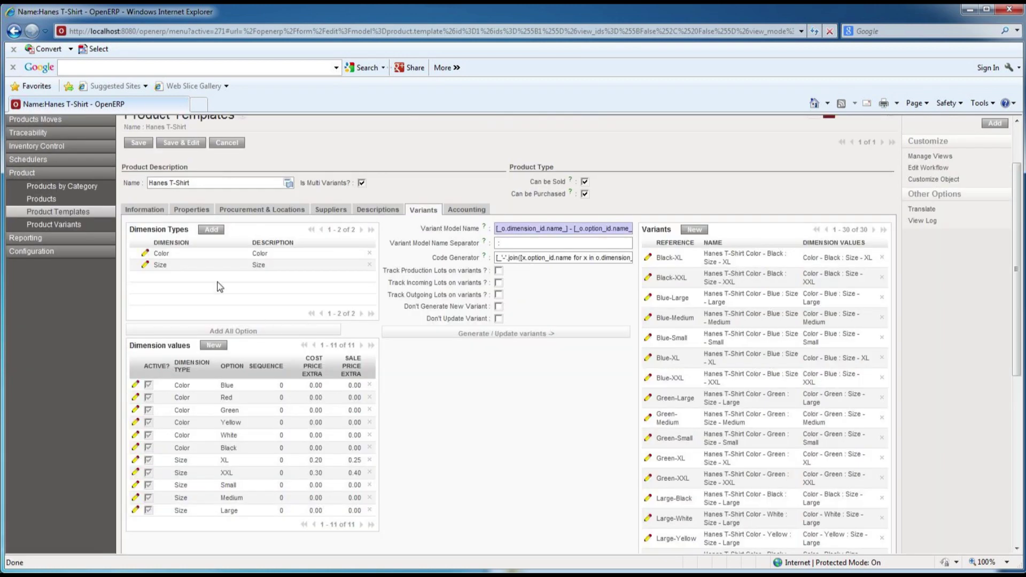
click(30, 201)
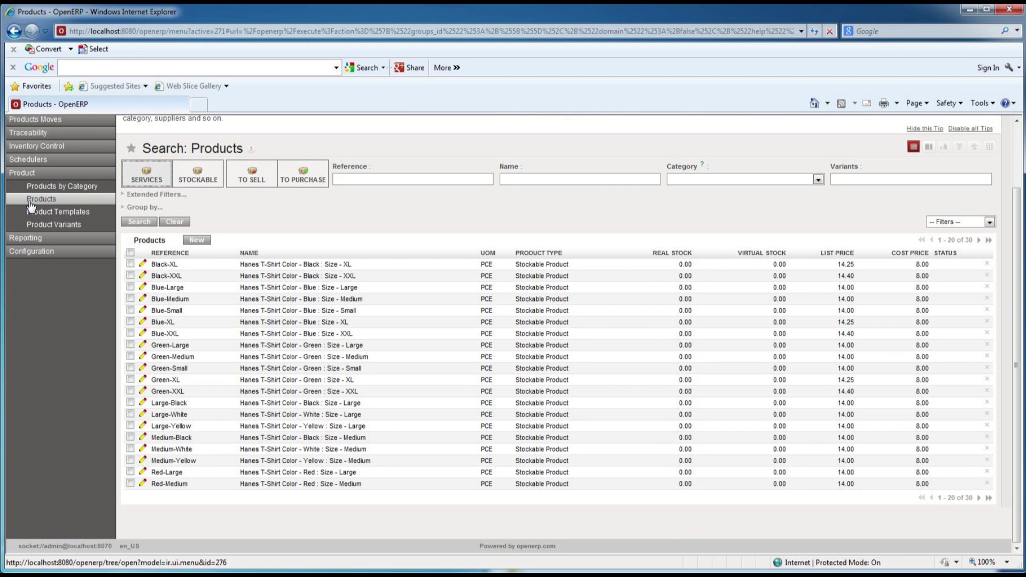